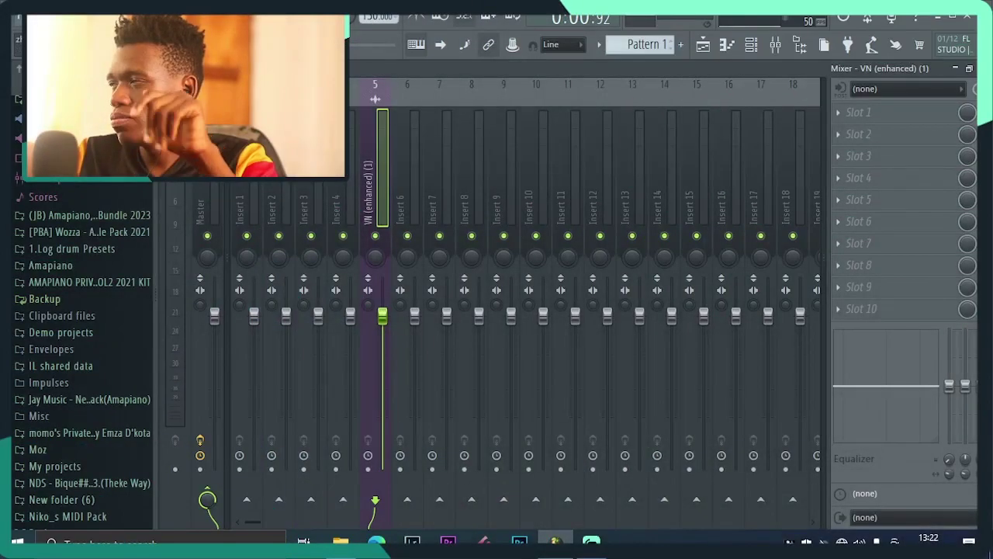
Inspect the VN (enhanced) (1) clip and its channel settings in the playlist, then play the dry vocal with the mixer shown.
key(F9)
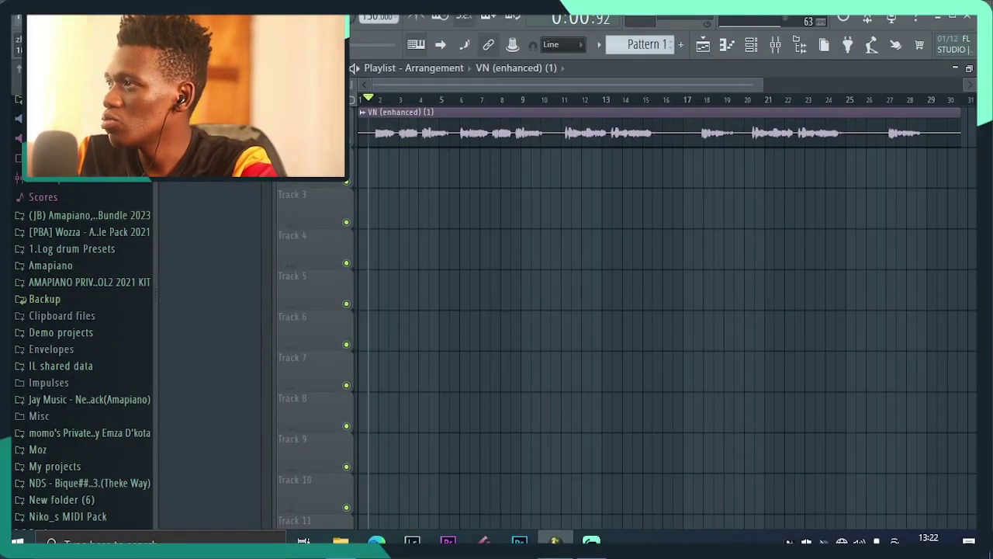
scroll(664, 310, down, 2)
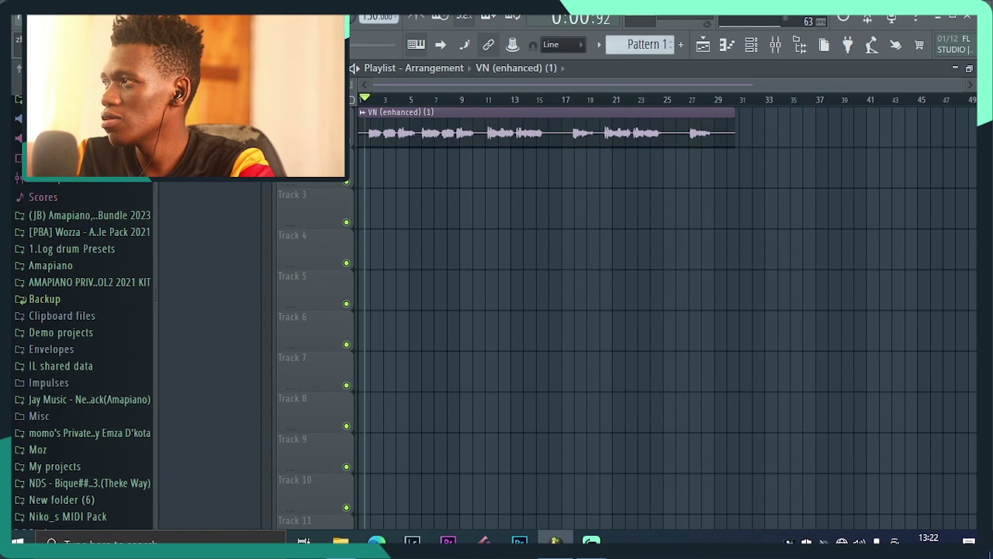
scroll(664, 311, up, 2)
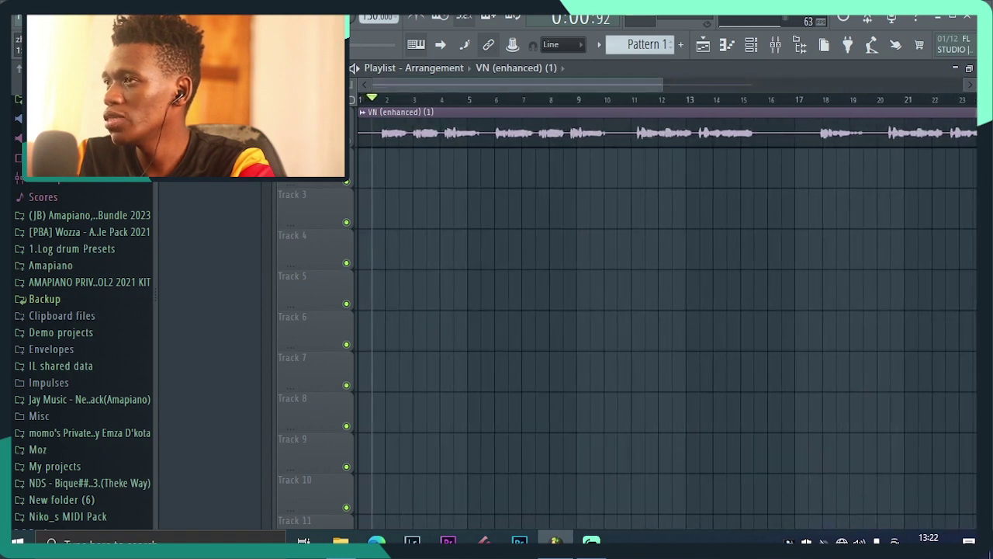
double_click(466, 111)
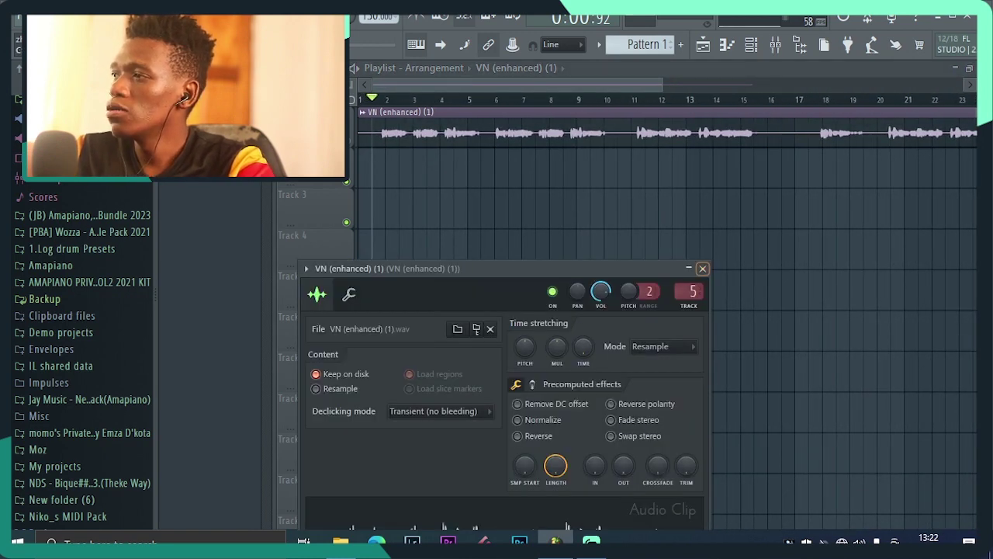
click(703, 269)
key(F9)
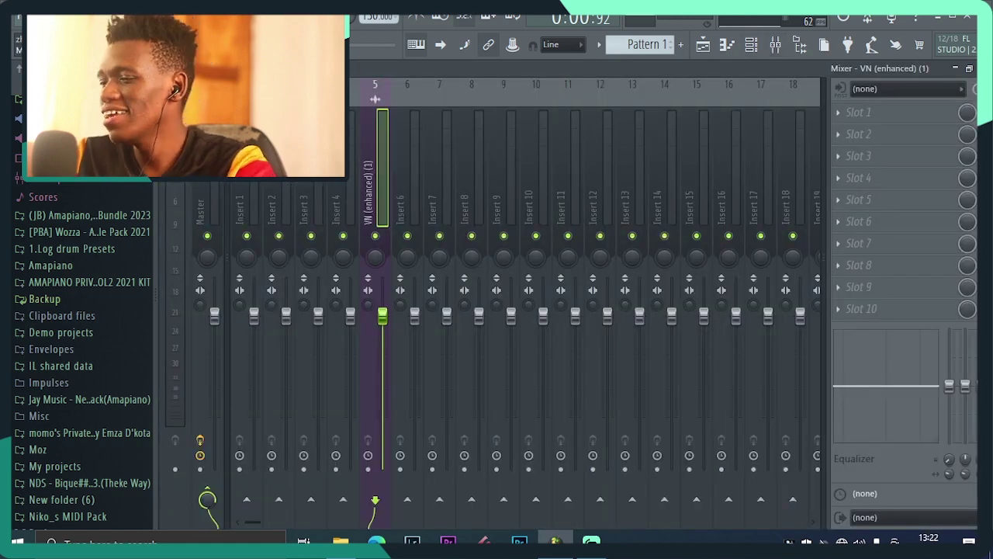
key(space)
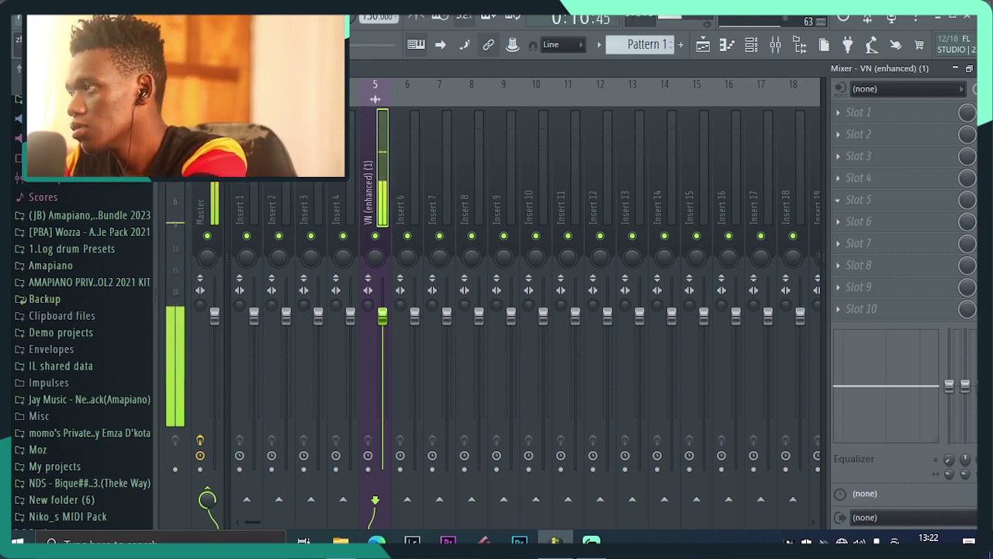
Load the VST3 version of Nectar 3 into the first effect slot of the vocal's mixer track.
click(861, 111)
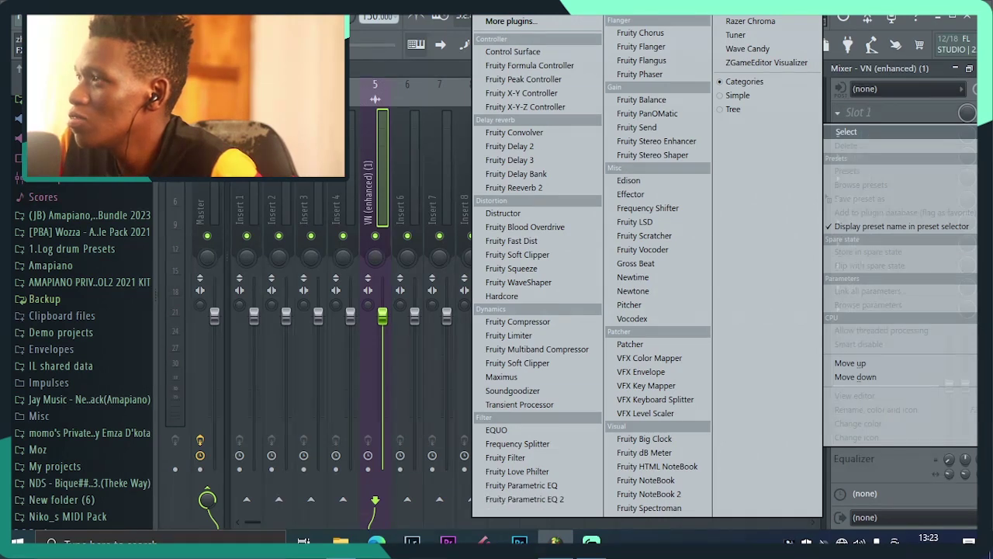
click(511, 21)
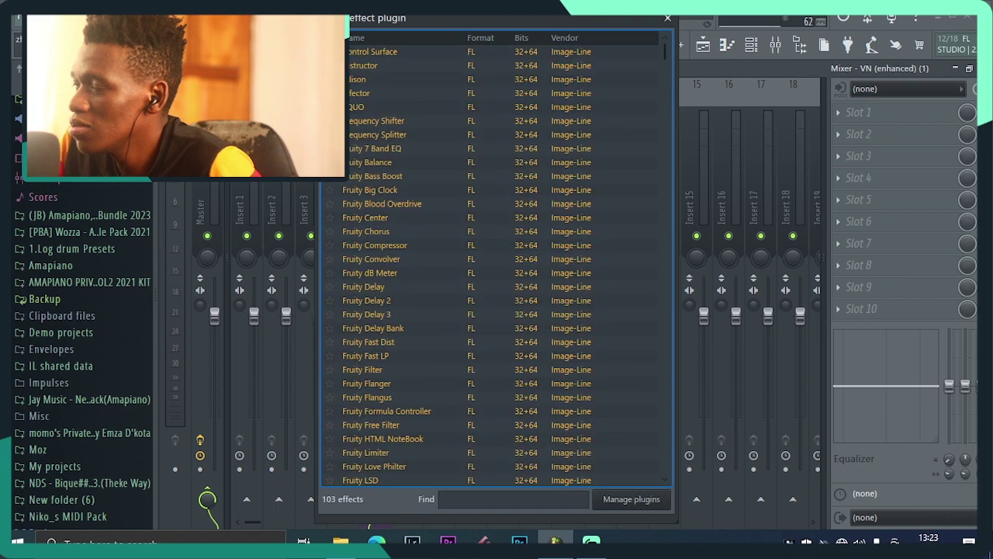
scroll(497, 264, down, 10)
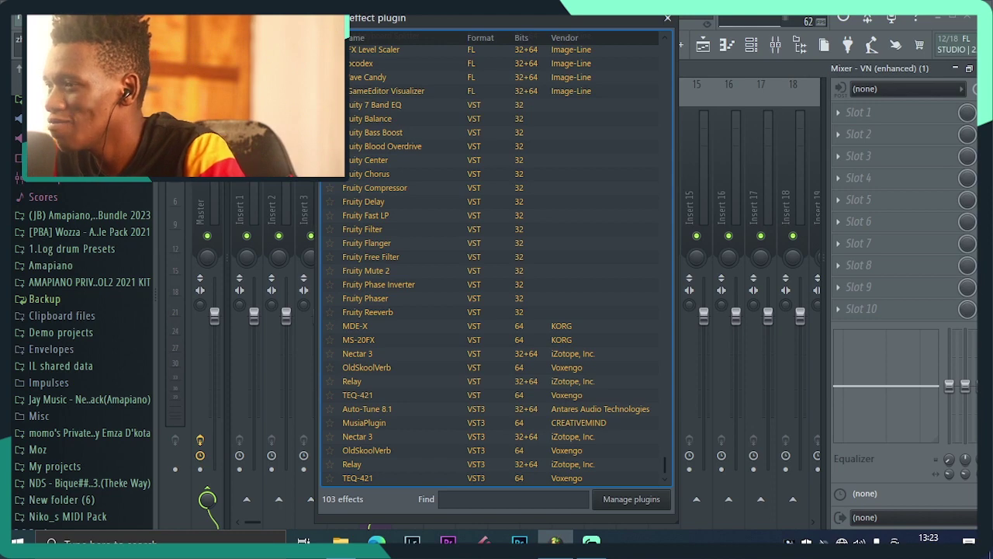
click(357, 436)
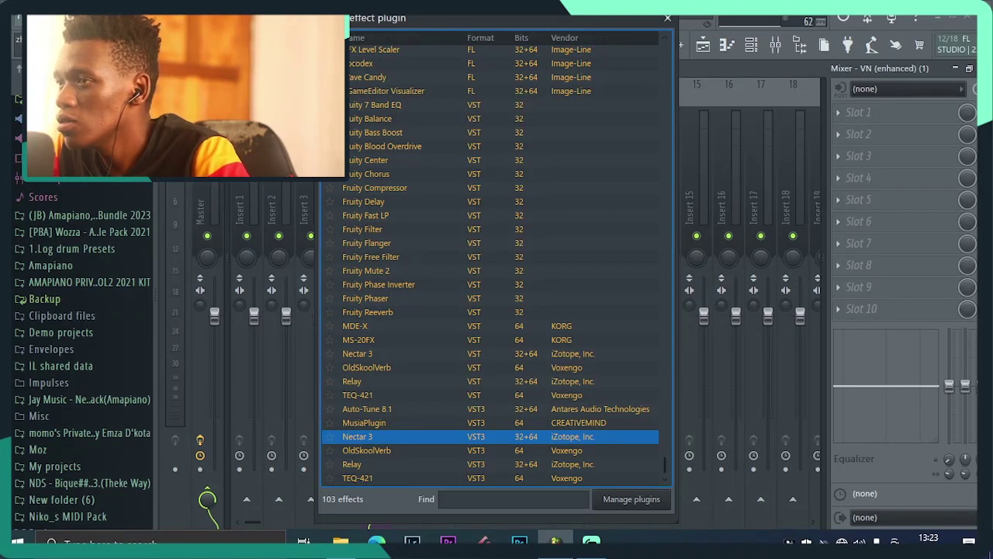
key(Return)
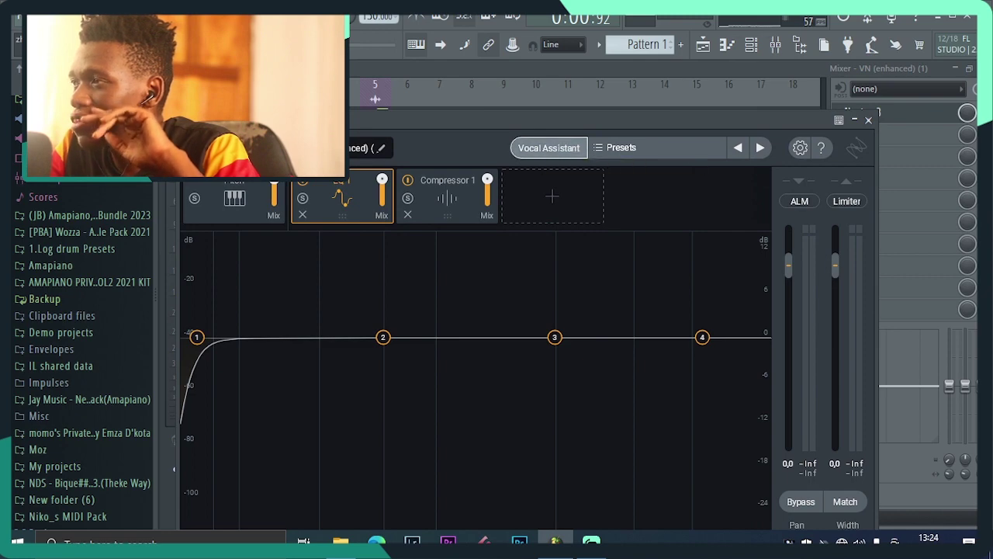
Run the Vocal Assistant in Assist mode with the Modern vibe and Moderate intensity on the playing vocal, and accept its suggestion.
click(548, 147)
drag(549, 120, 547, 70)
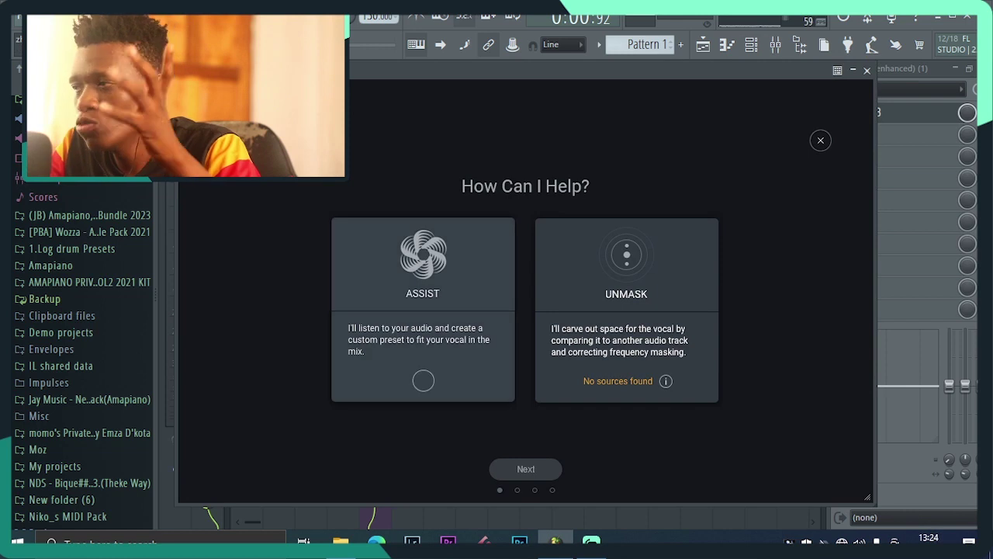
click(423, 310)
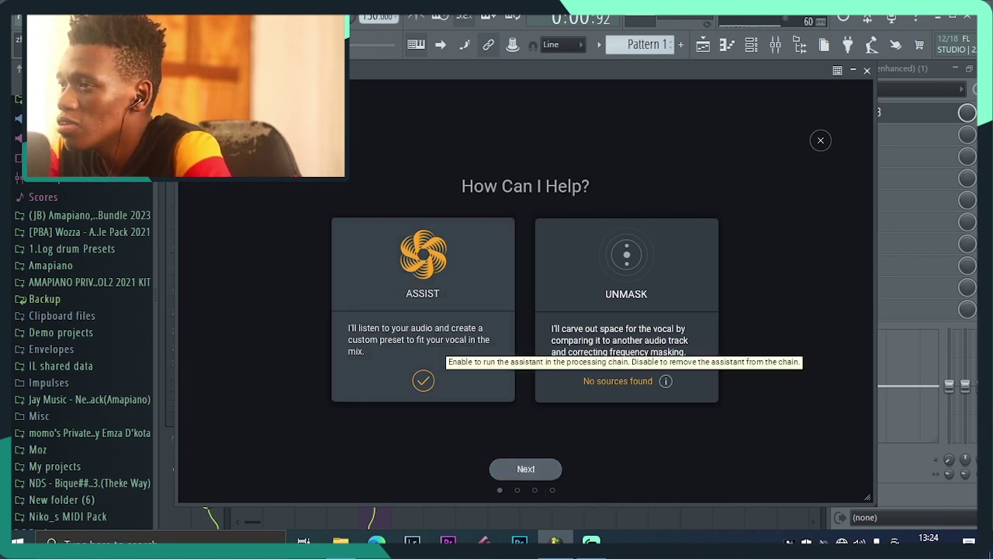
click(526, 469)
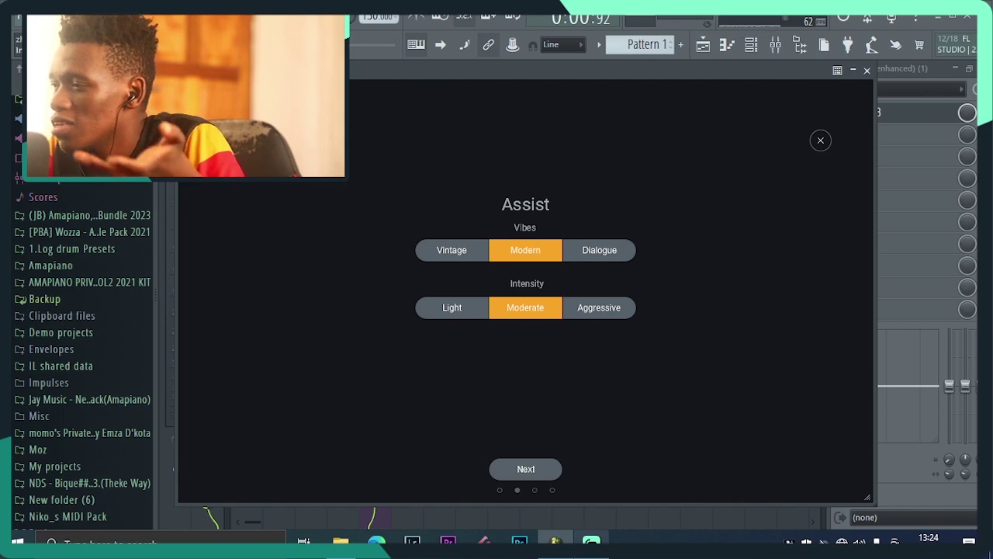
click(591, 541)
click(591, 541)
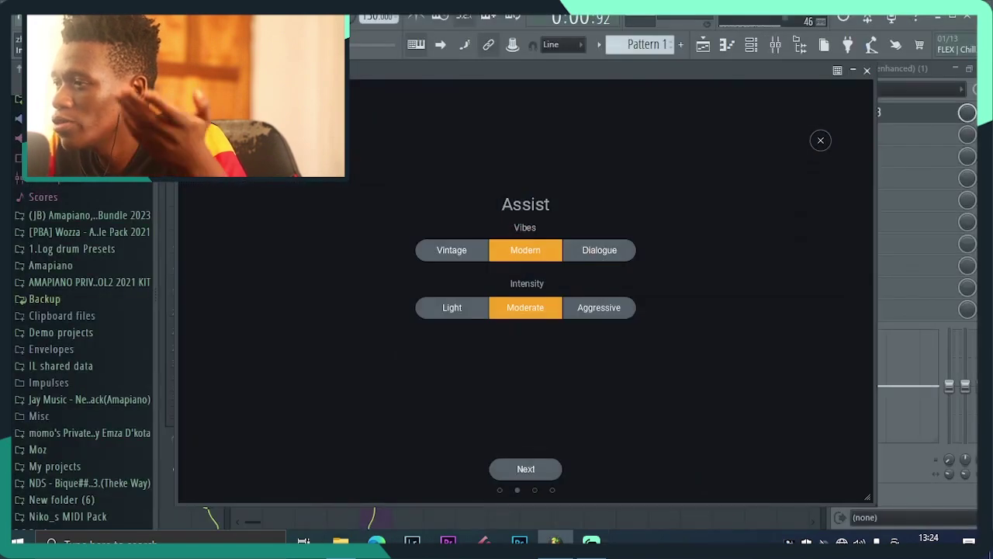
click(526, 469)
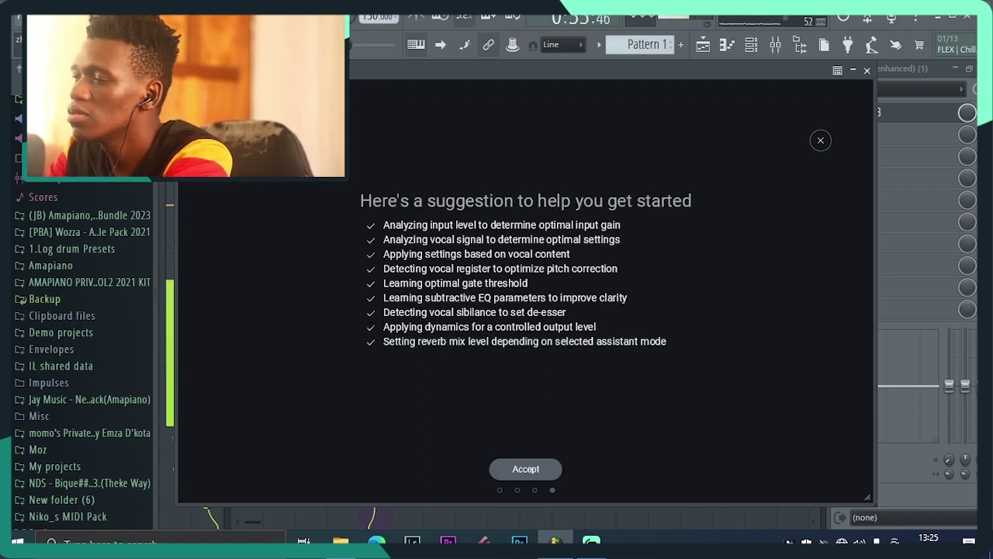
click(526, 469)
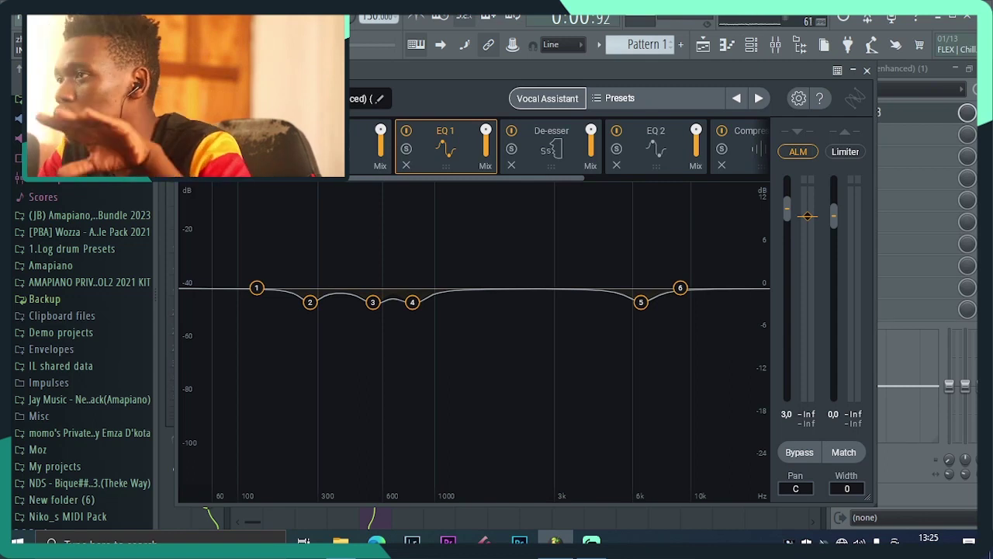
Play the vocal through the Nectar 3 chain to hear the processing, and close the plugin window.
drag(543, 71, 555, 143)
key(space)
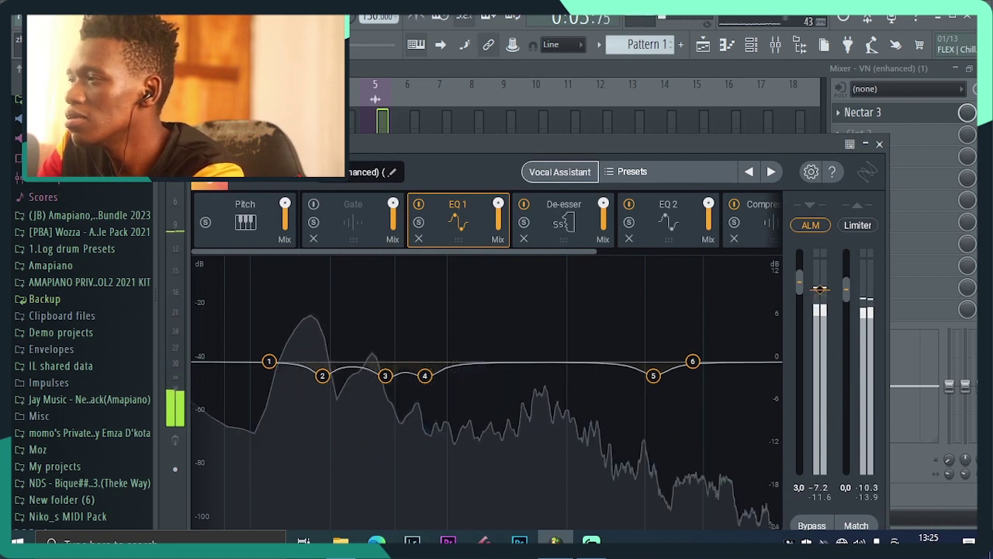
click(879, 144)
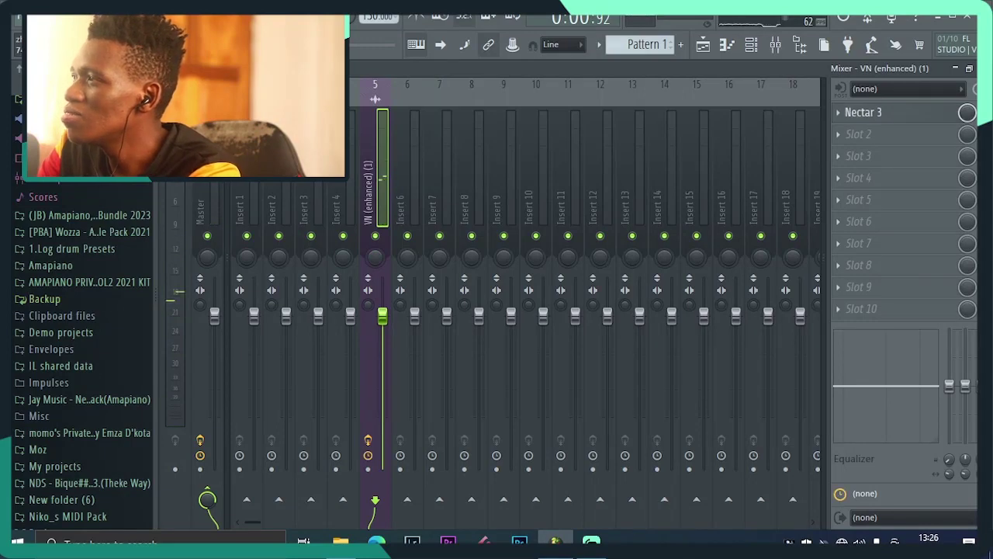
Reopen Nectar 3, check the Gate, and cut EQ 1 node 4 to about -9.9 dB at 863 Hz.
click(863, 112)
drag(543, 145, 530, 106)
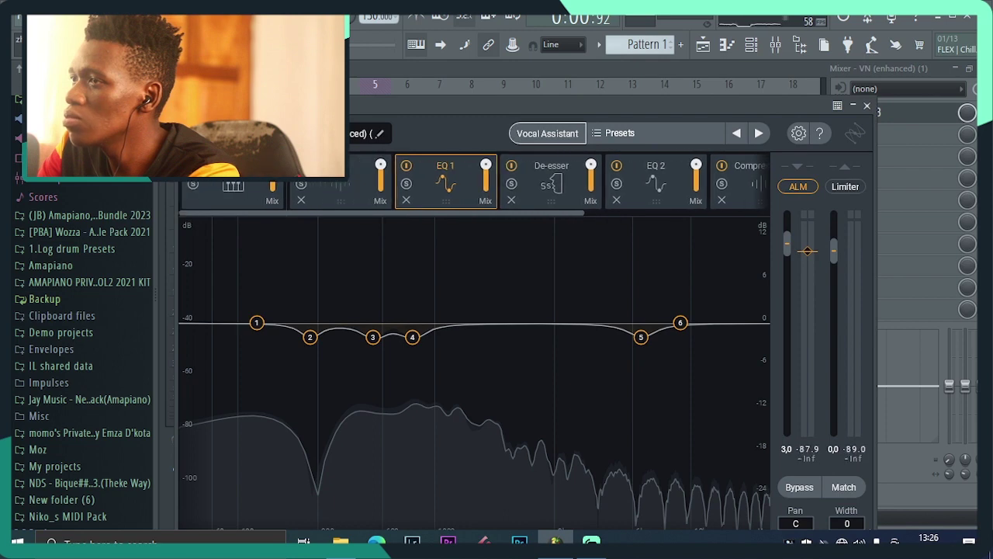
click(340, 183)
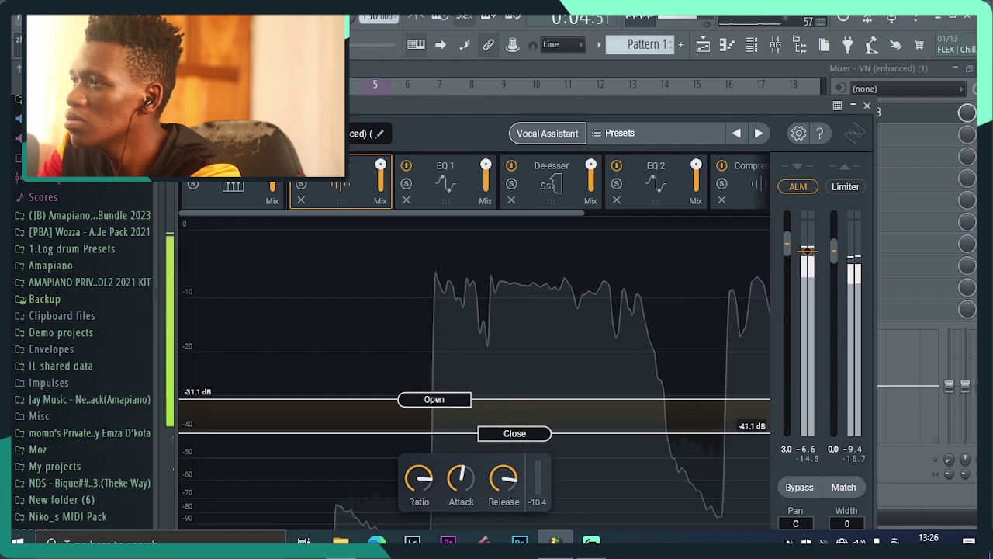
click(445, 183)
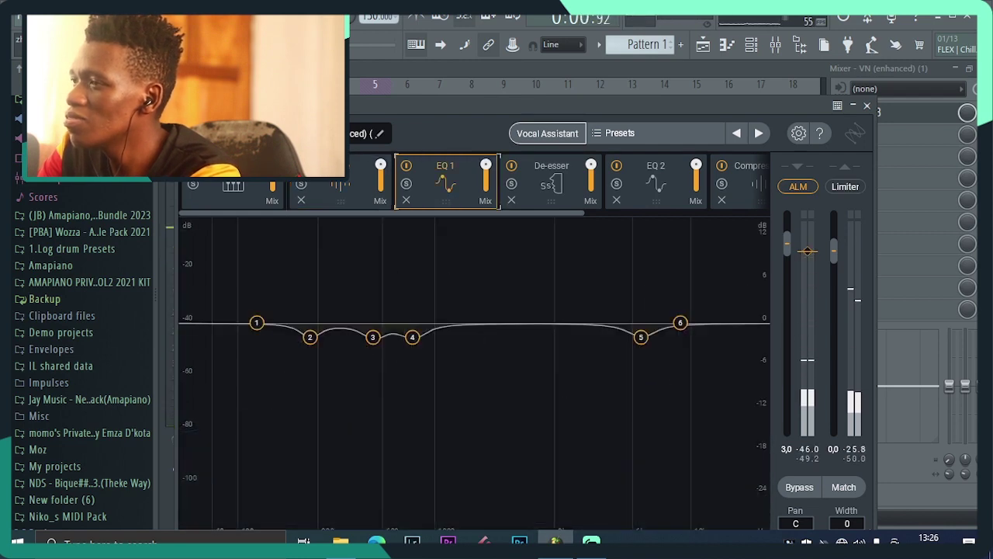
drag(412, 337, 418, 393)
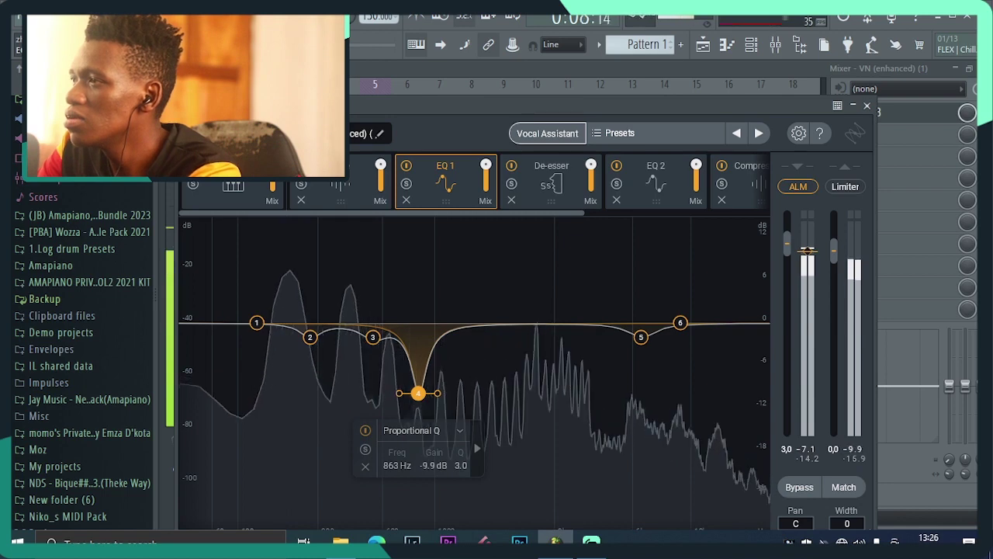
Lower the De-esser threshold to about -15.1 dB.
click(552, 174)
drag(654, 376, 654, 430)
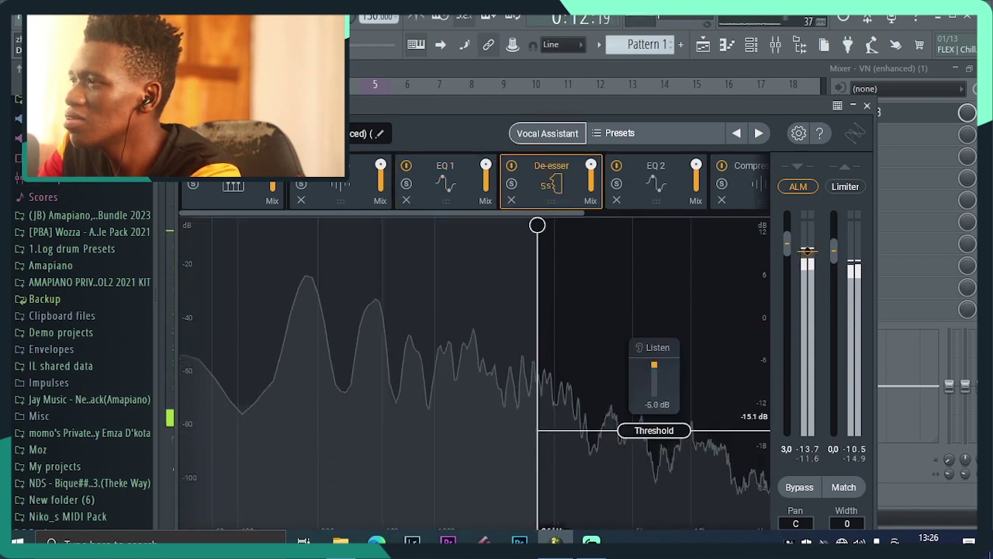
Review the EQ 2 and Reverb modules in the chain while playing the vocal.
drag(387, 213, 452, 213)
click(552, 183)
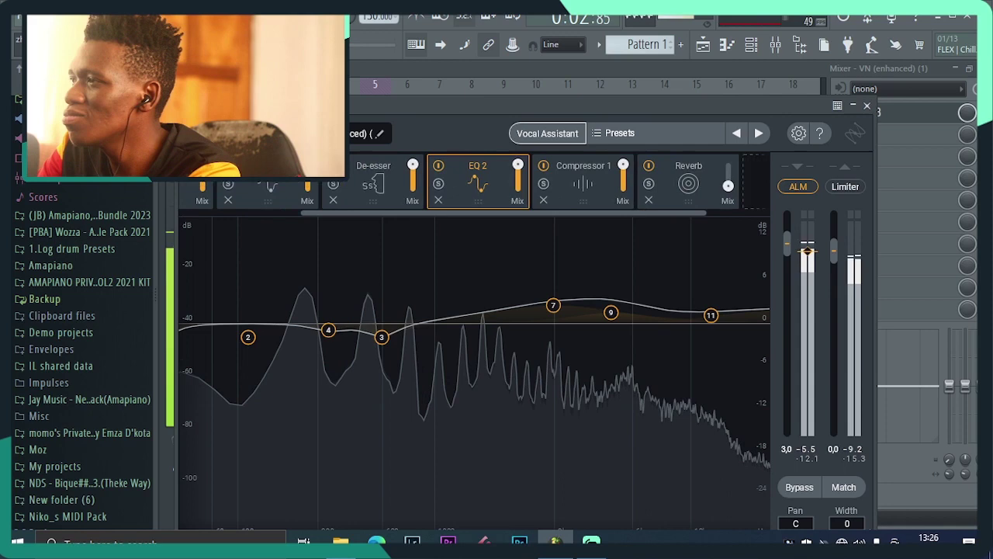
click(699, 186)
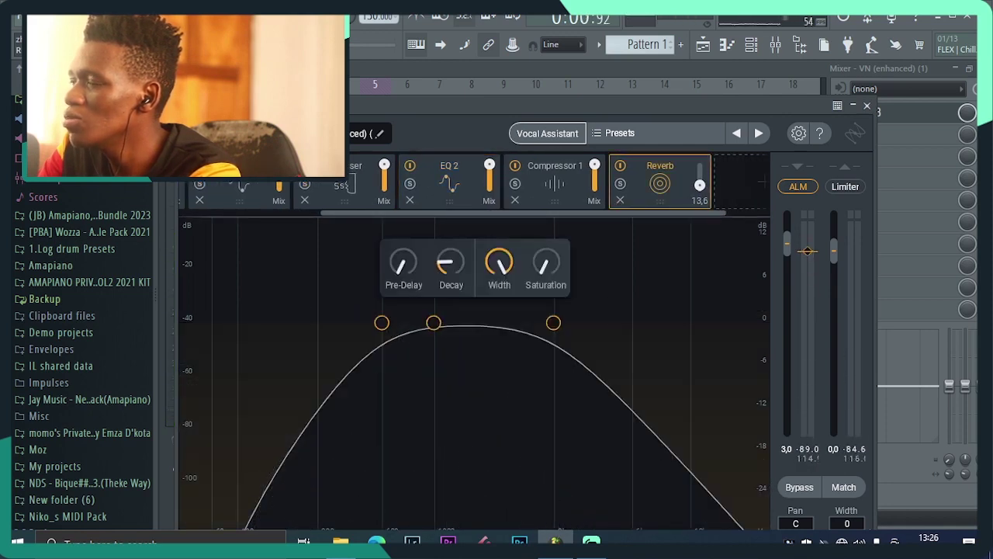
key(space)
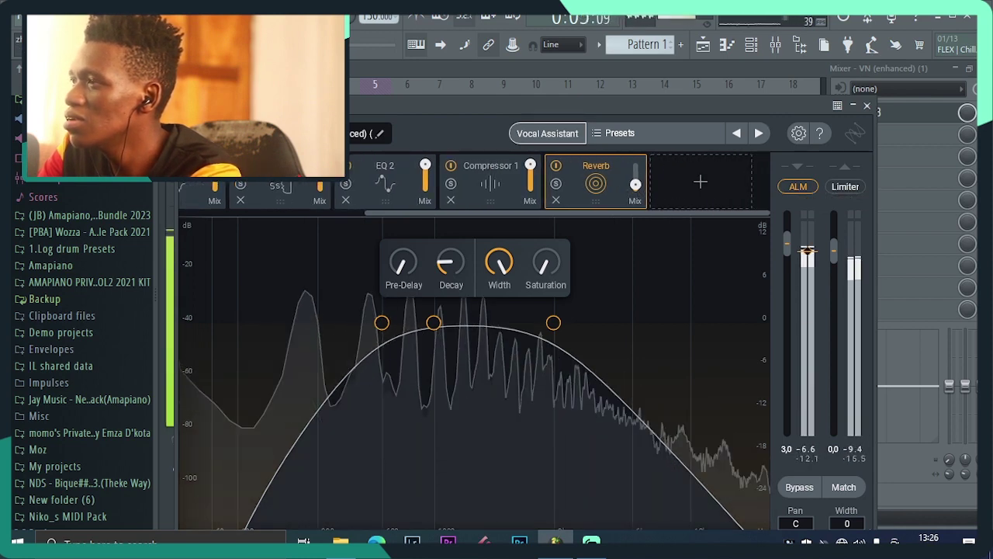
Add a Delay module after the Reverb, switch its mode to Digital, and close Nectar 3 after listening.
click(700, 182)
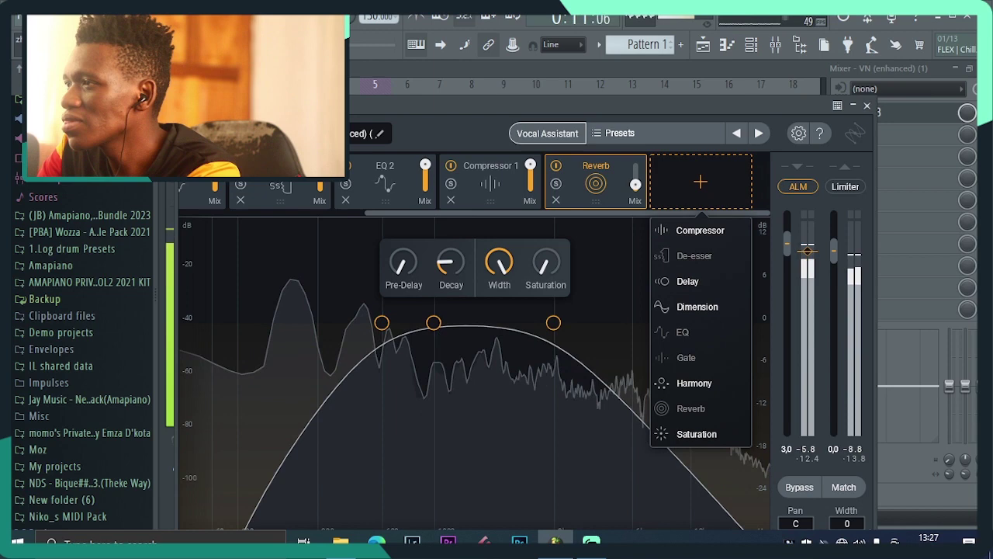
key(Escape)
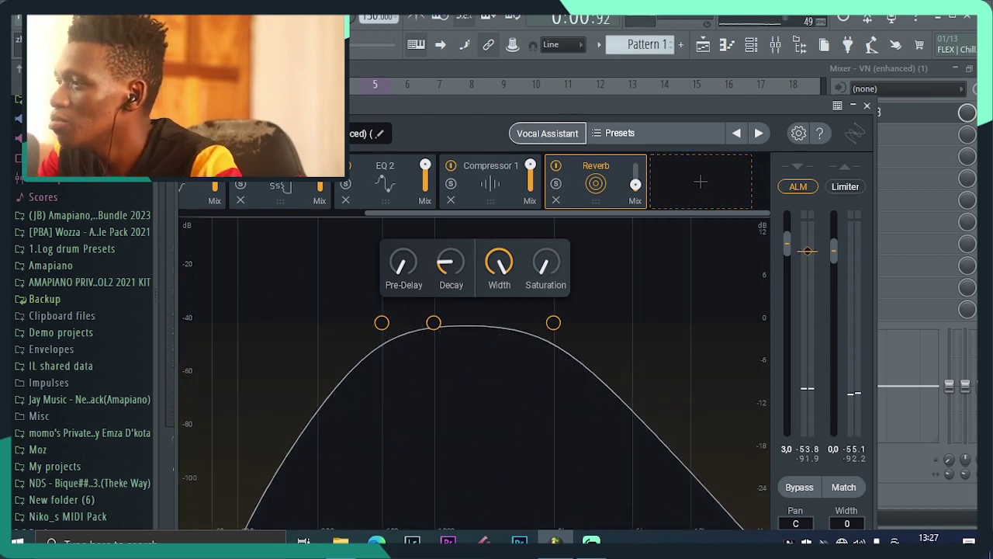
click(700, 181)
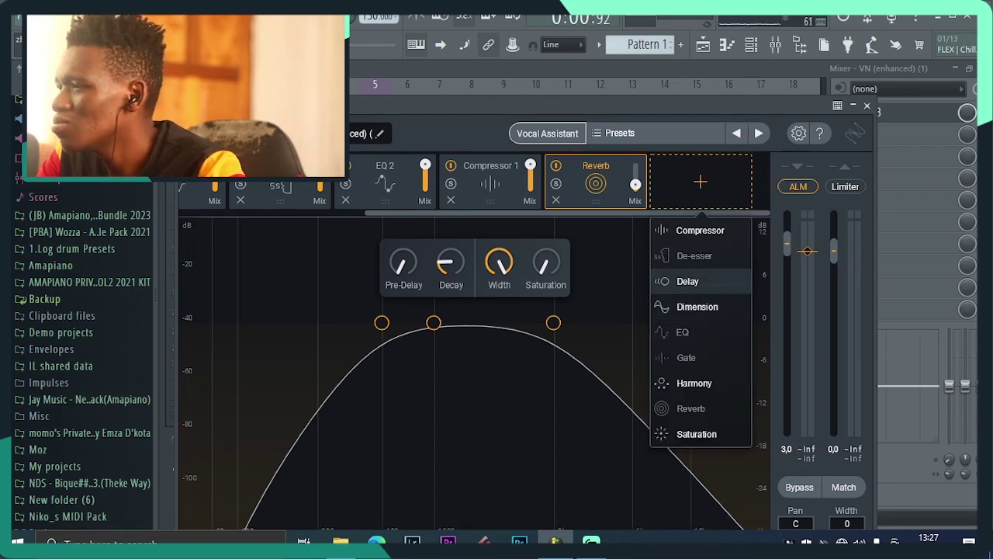
click(688, 281)
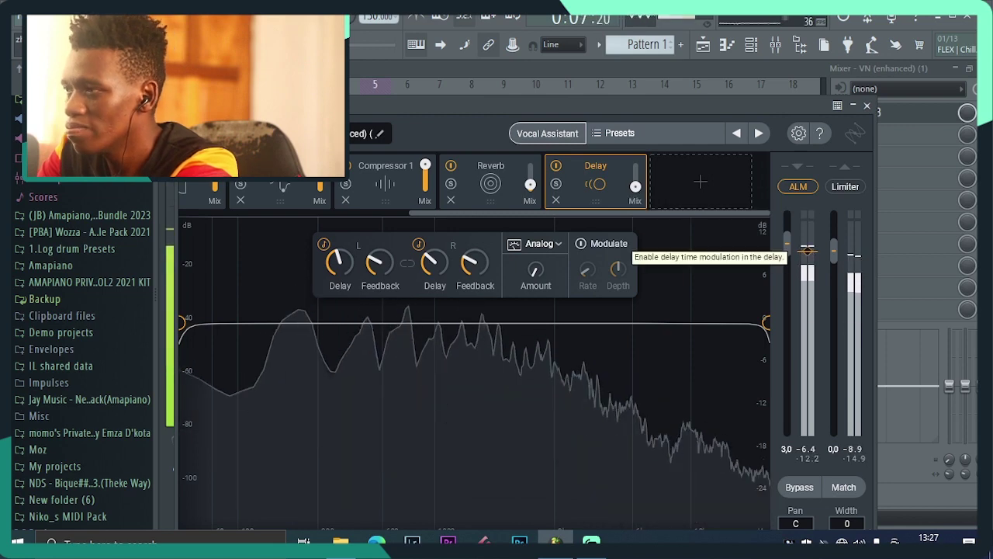
click(539, 244)
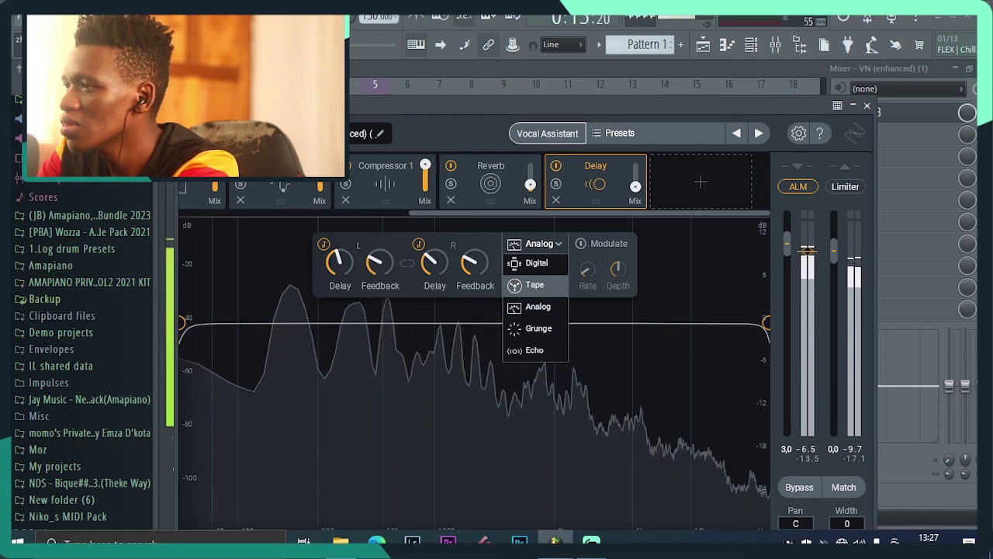
click(536, 262)
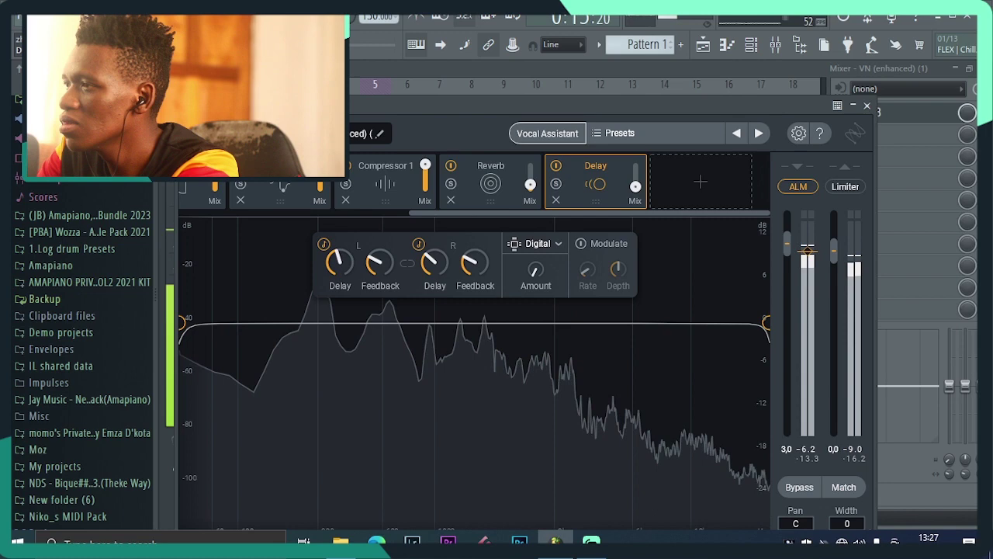
key(space)
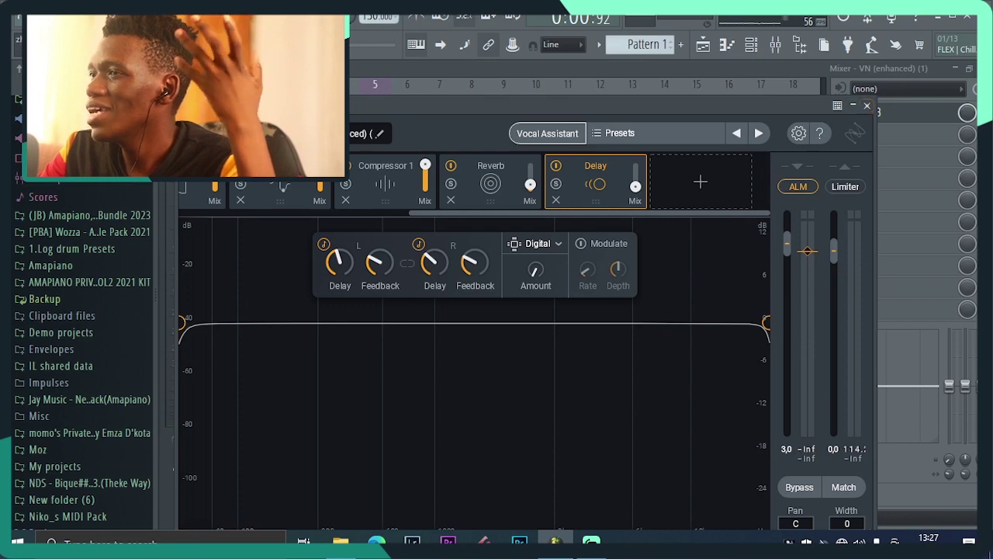
click(867, 106)
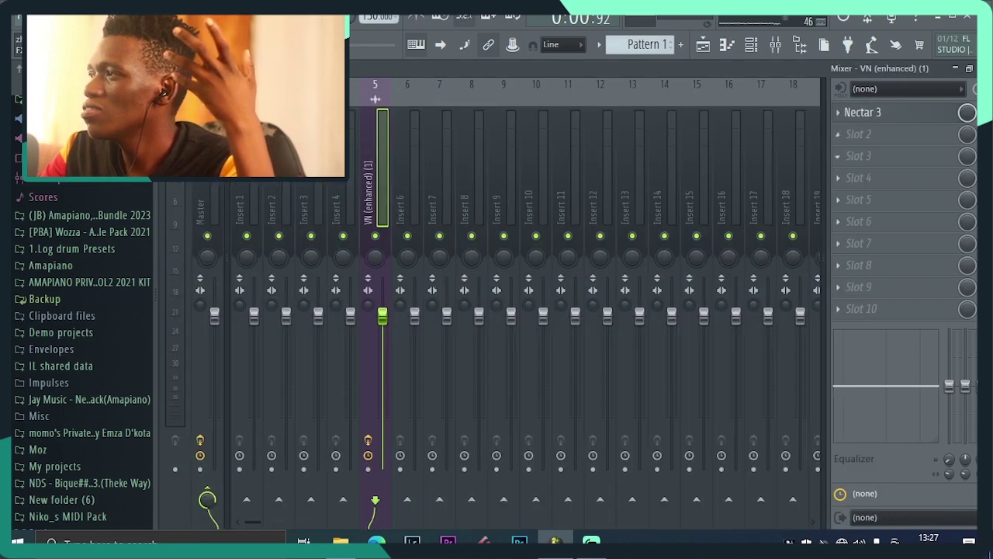
Add Fruity Convolver to slot 2 of the vocal's mixer track, close its window, and lower its mix level.
click(859, 133)
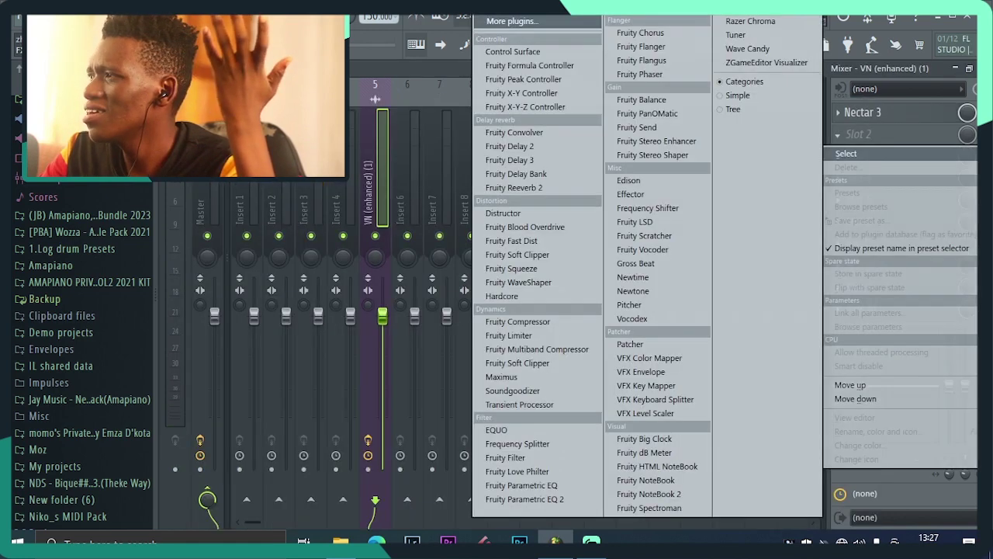
click(513, 132)
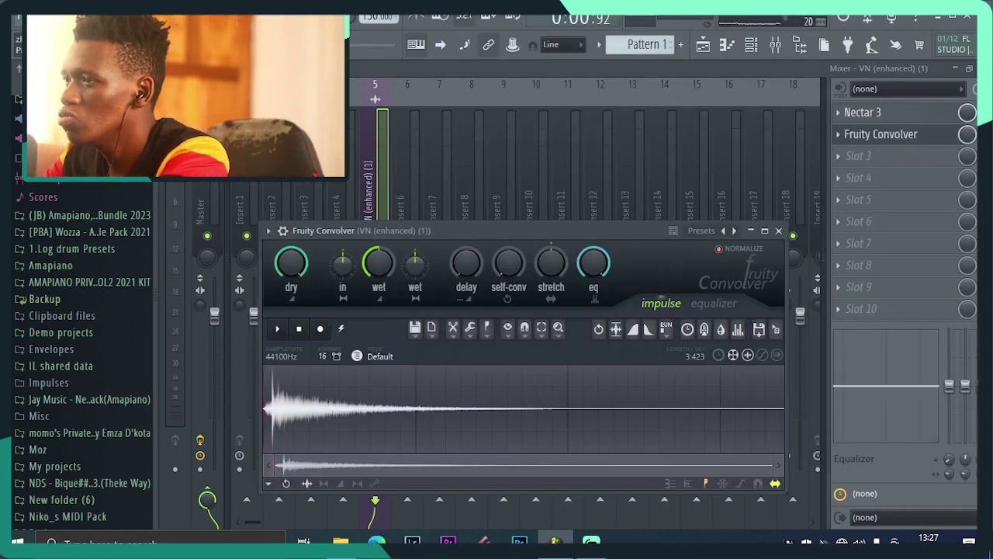
click(778, 231)
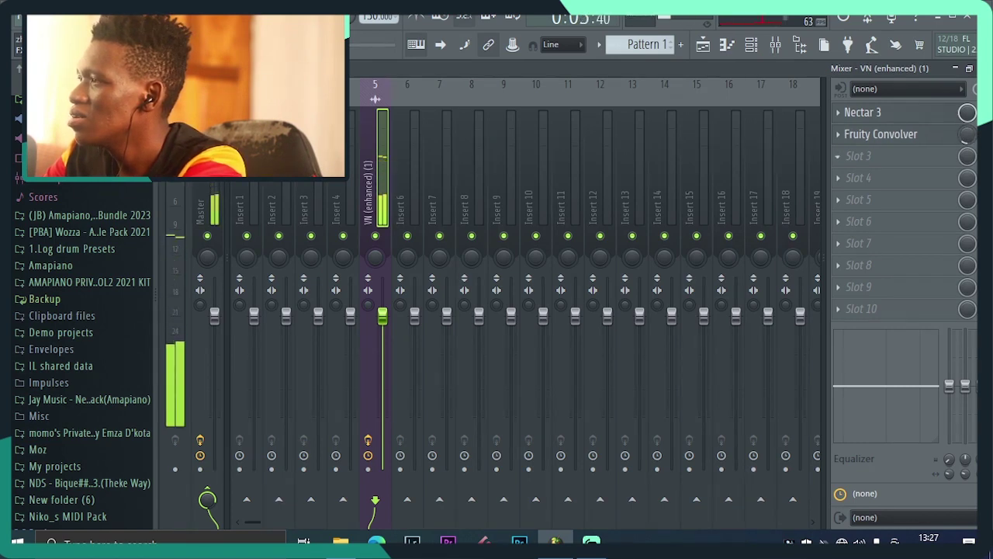
Add Fruity Parametric EQ 2 to slot 3 with the 20Hz + 18kHz cut preset and raise the low cut to about 200 Hz.
click(859, 156)
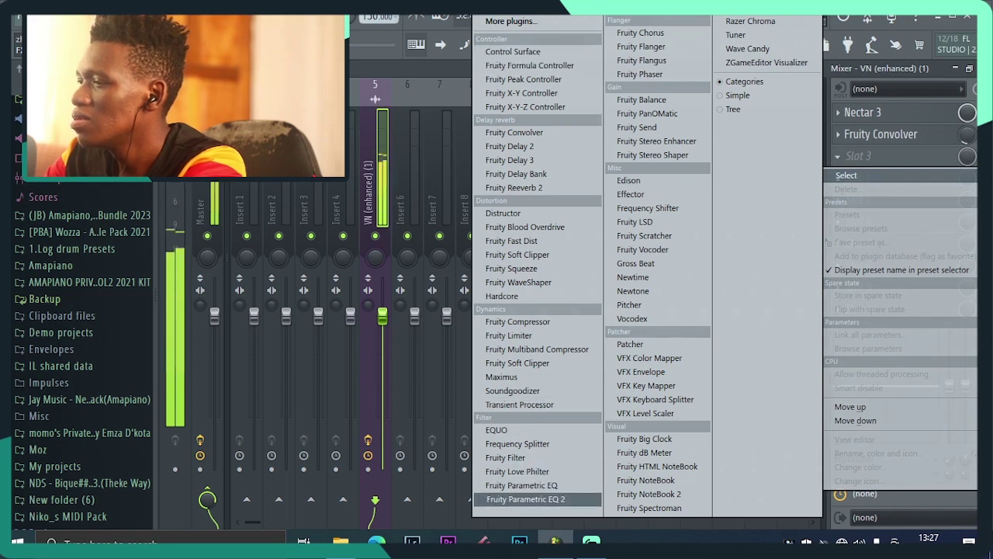
click(525, 499)
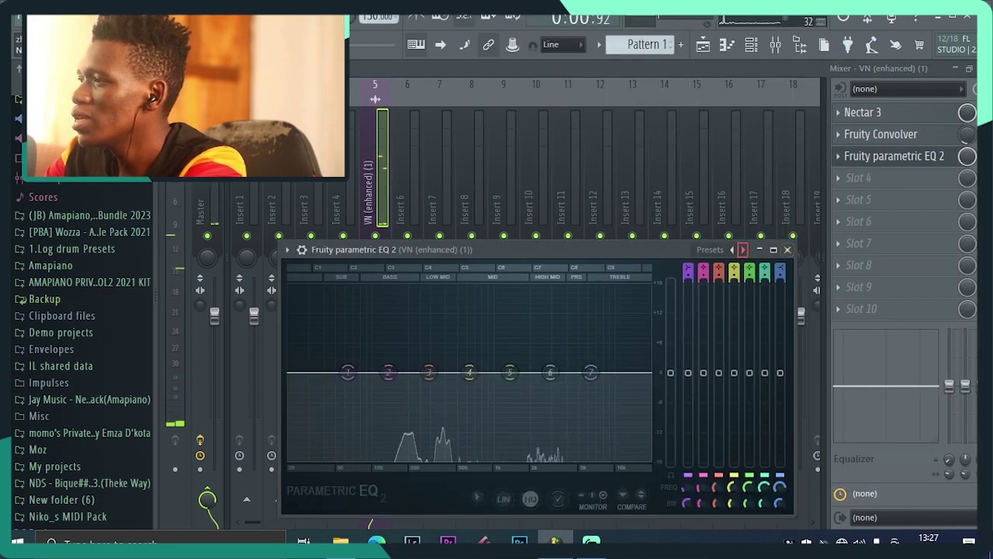
click(743, 249)
click(742, 249)
click(742, 249)
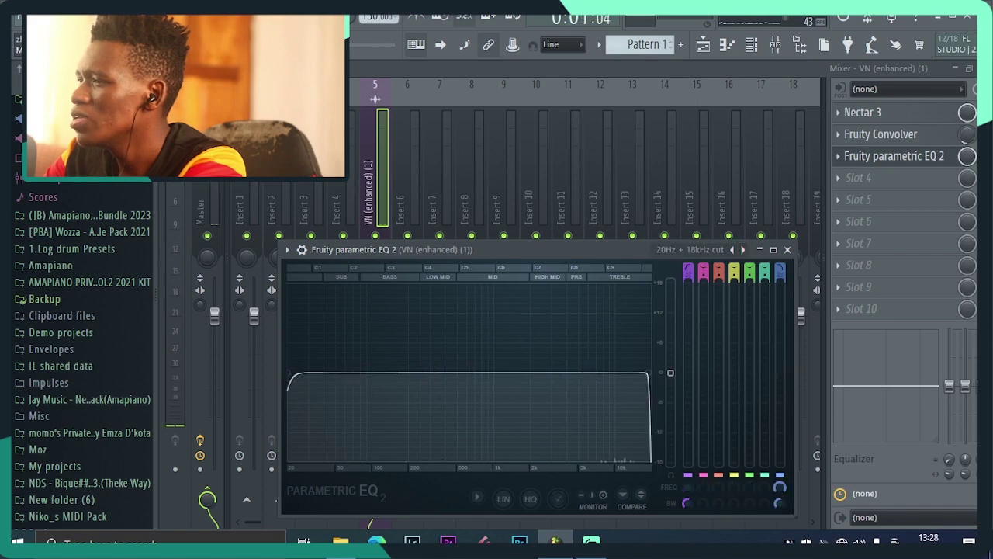
drag(288, 373, 408, 373)
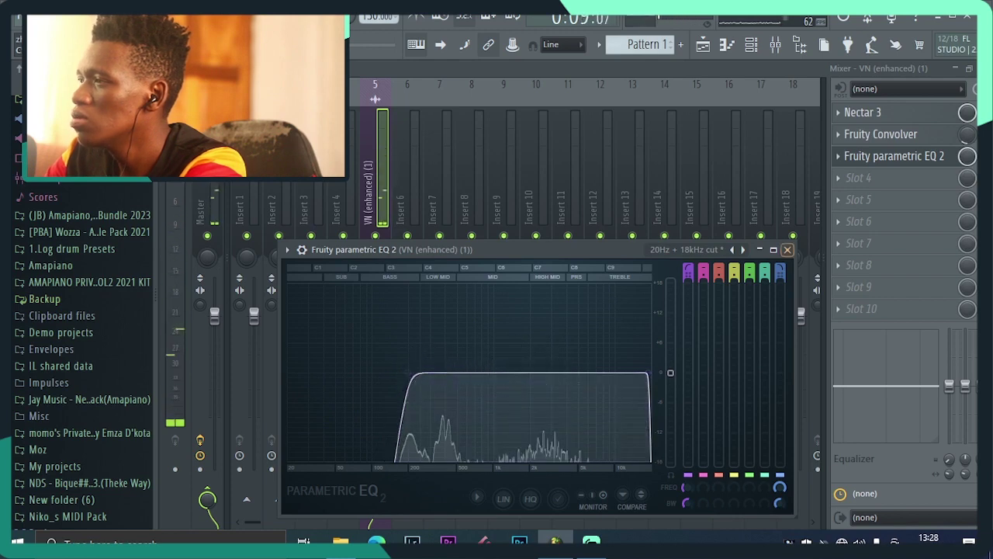
key(Escape)
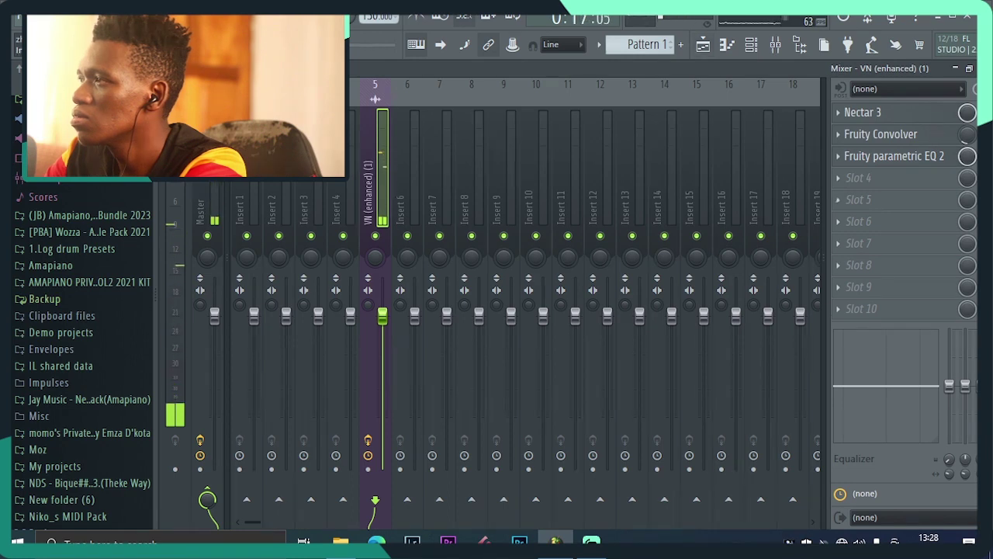
Reopen Nectar 3 from the vocal's effect chain and examine its Gate module.
click(838, 178)
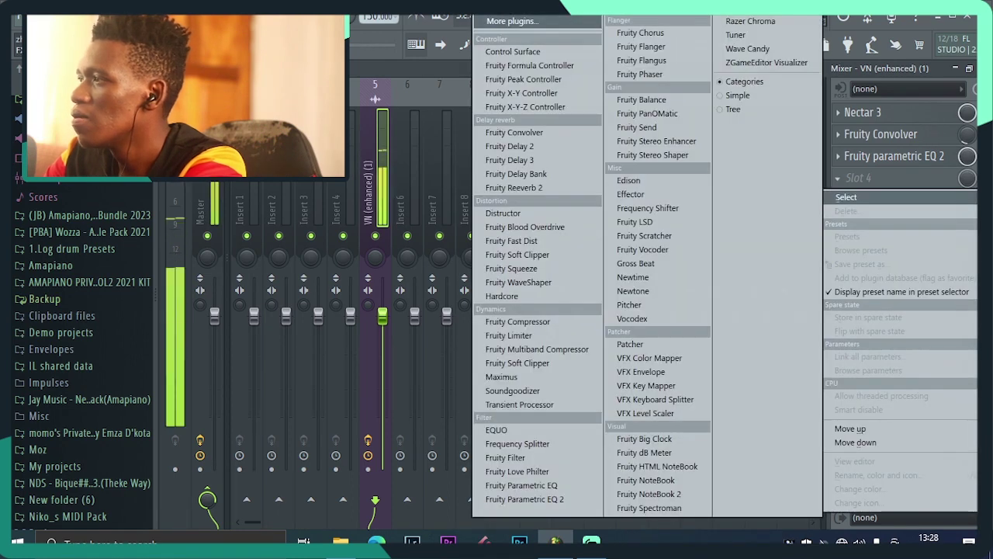
click(838, 178)
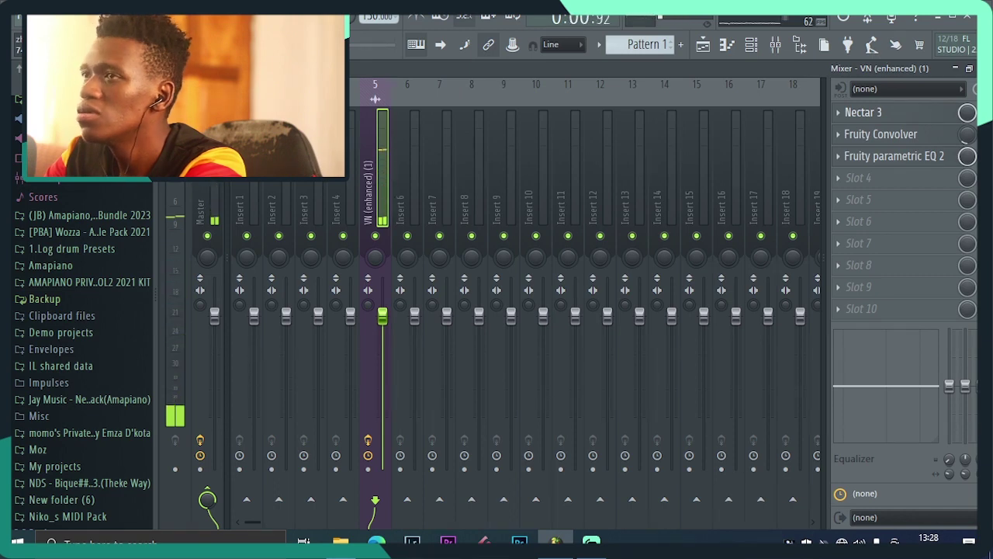
click(863, 112)
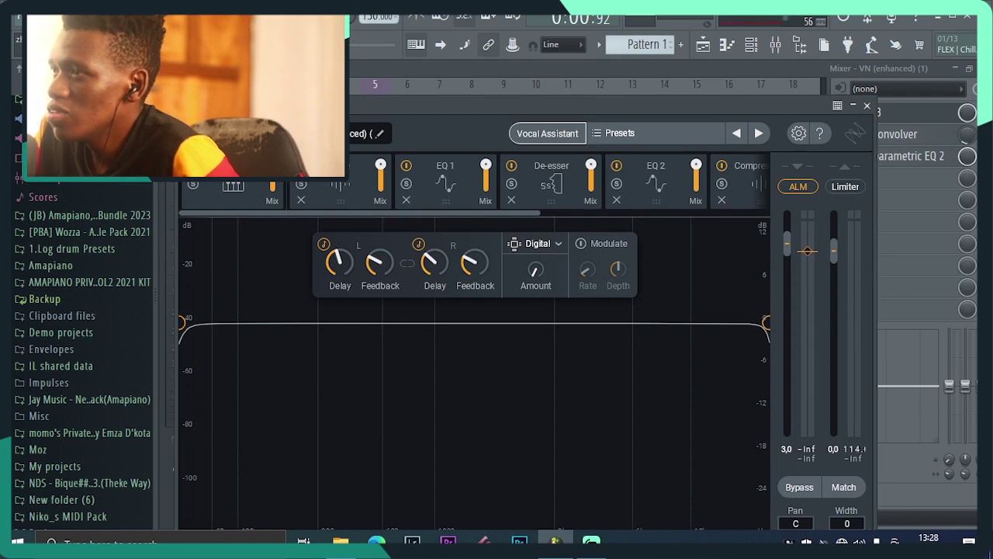
click(342, 190)
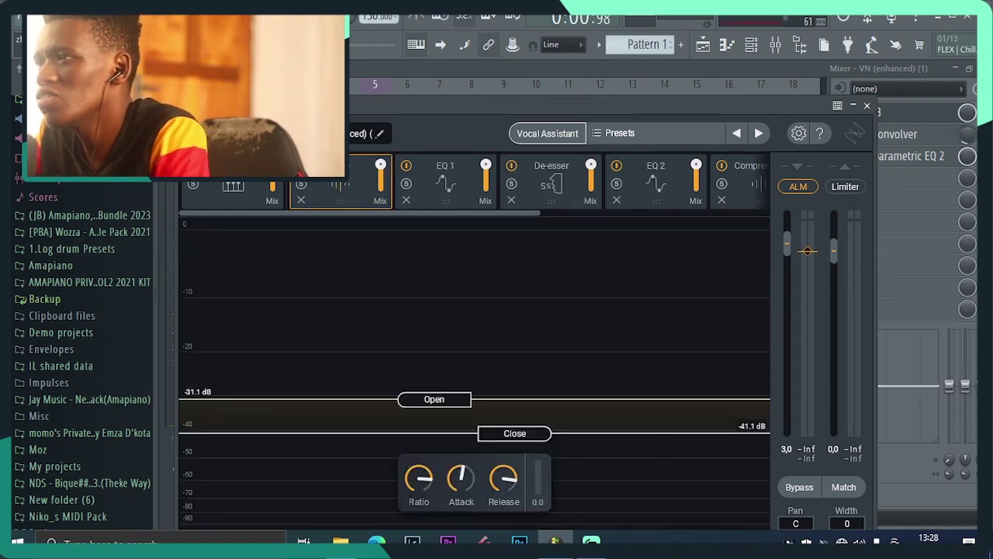
key(space)
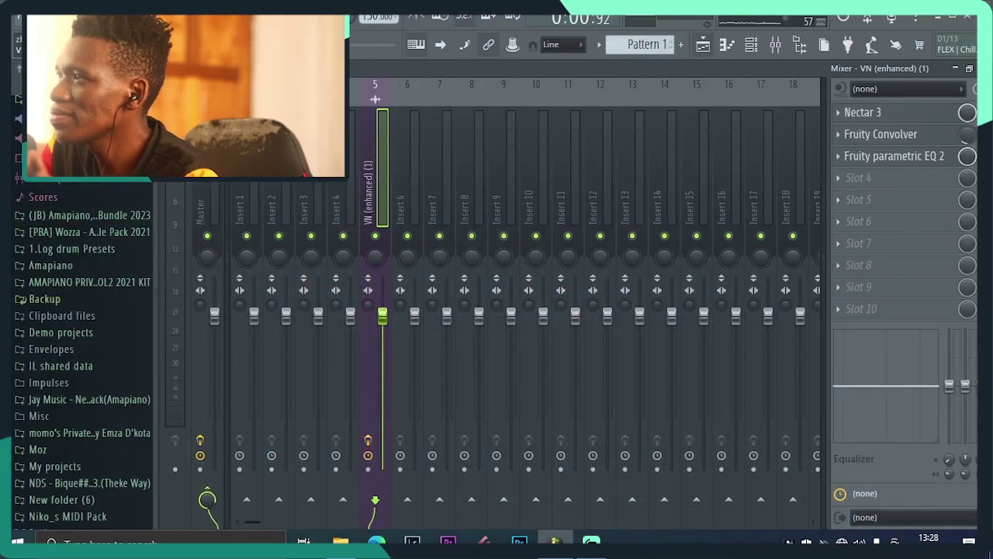
View the whole vocal clip in the playlist, then close the untitled project without saving.
key(F9)
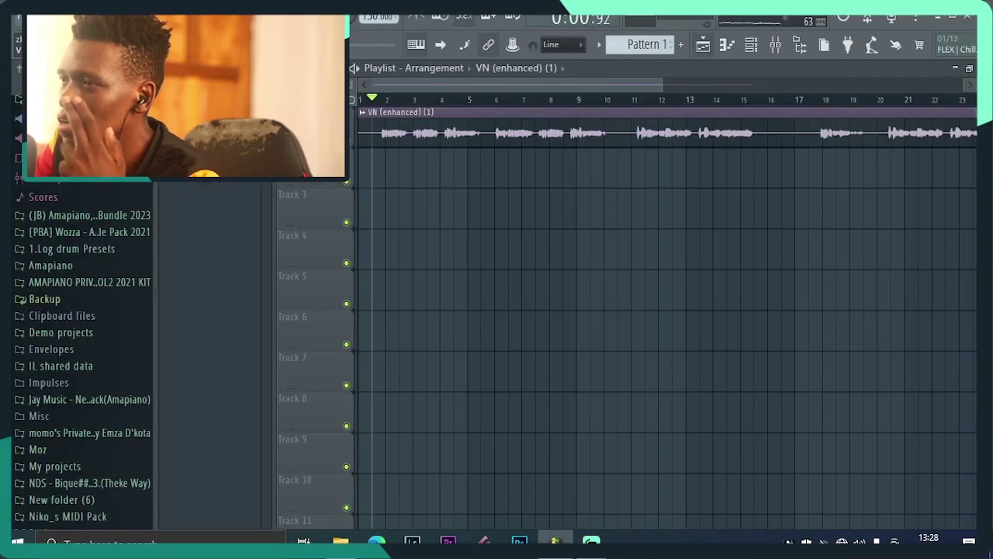
drag(663, 85, 964, 85)
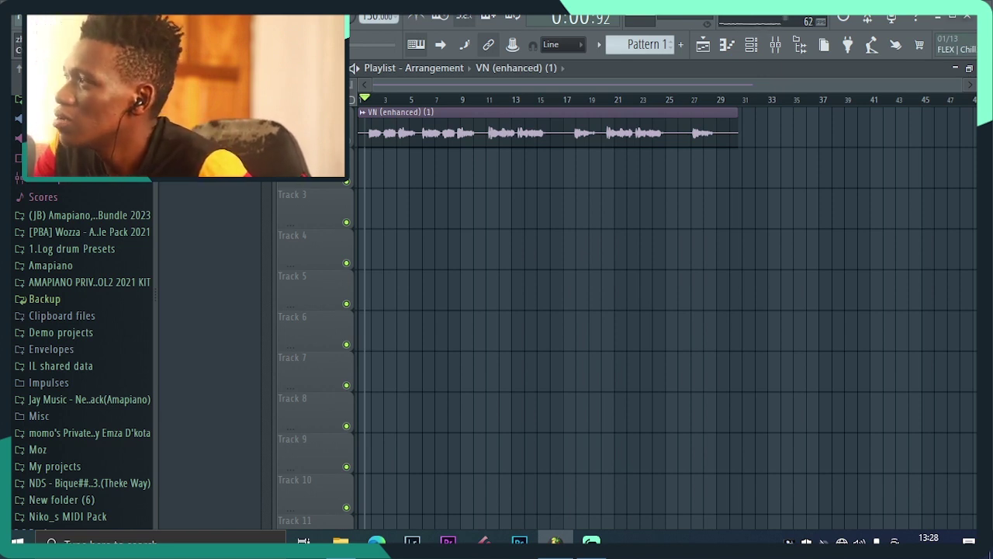
key(alt+F4)
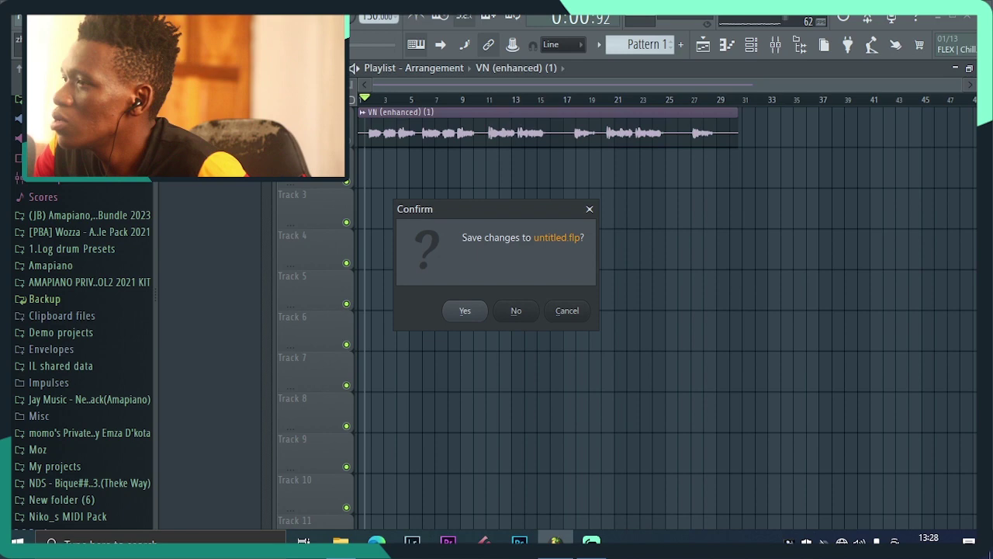
key(n)
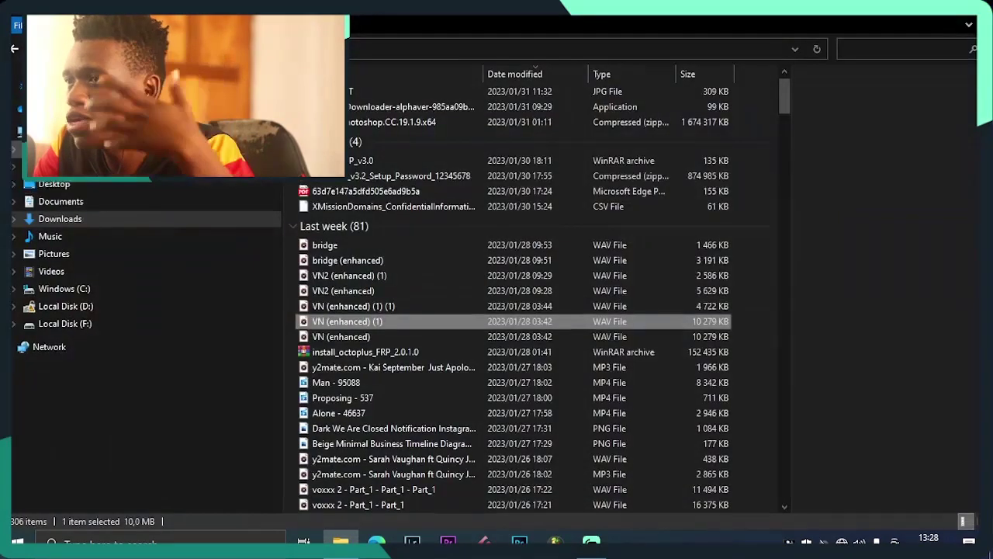
Open the project whose name ends in 1111_2 from the 20 Projects folder in Documents.
click(61, 201)
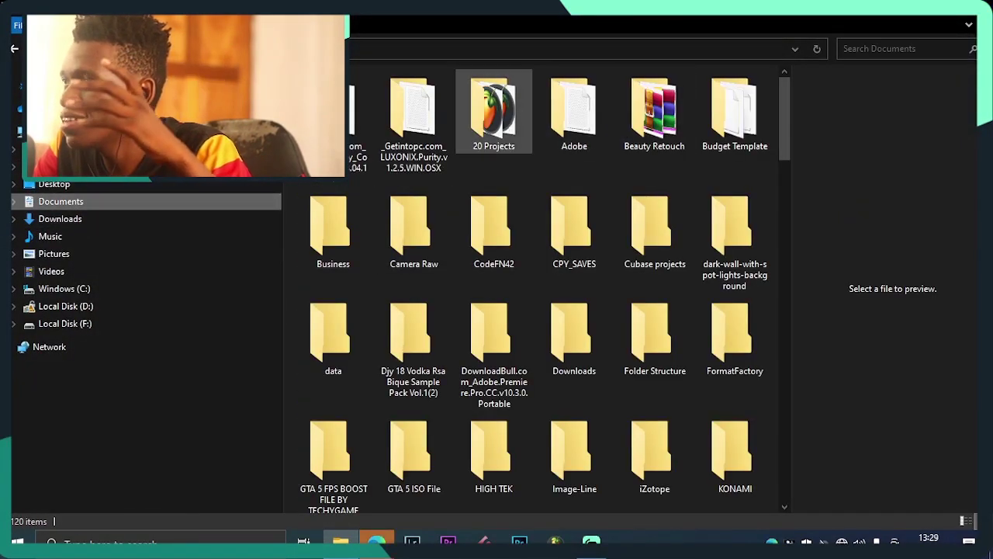
double_click(493, 112)
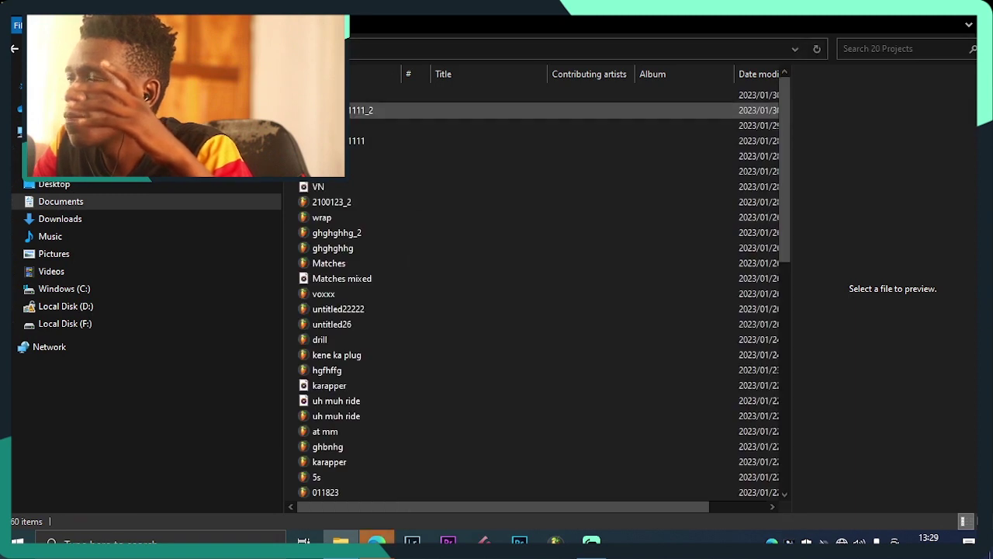
click(361, 110)
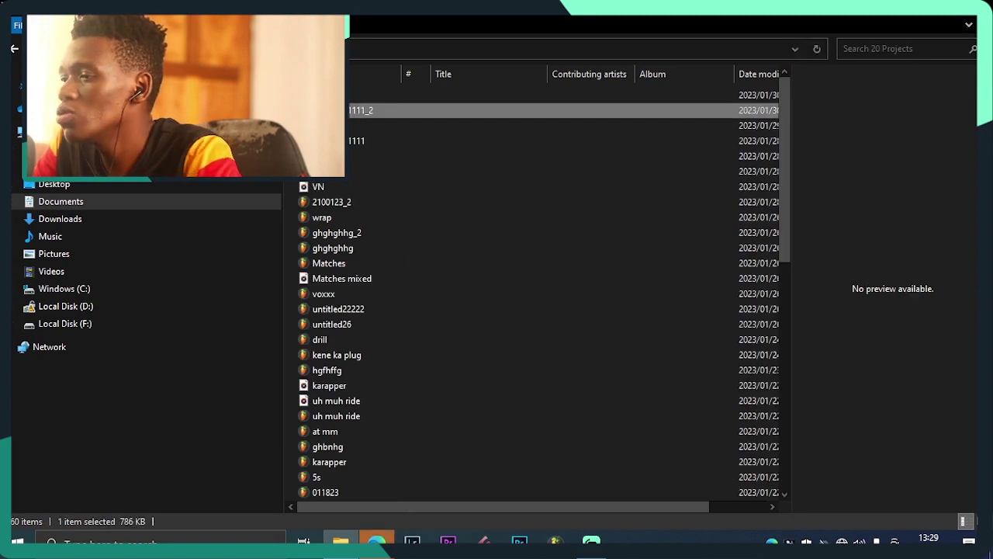
mouse_move(377, 540)
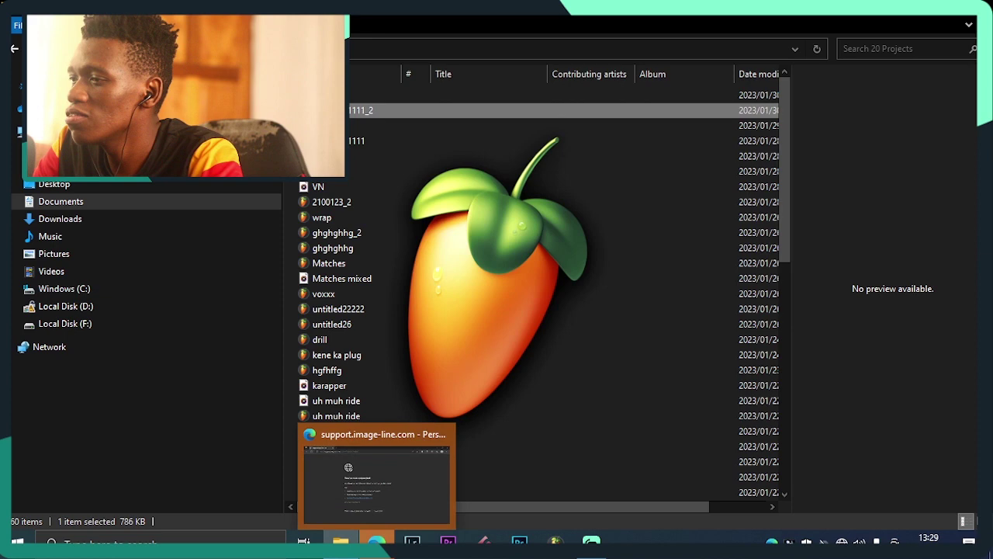
click(443, 435)
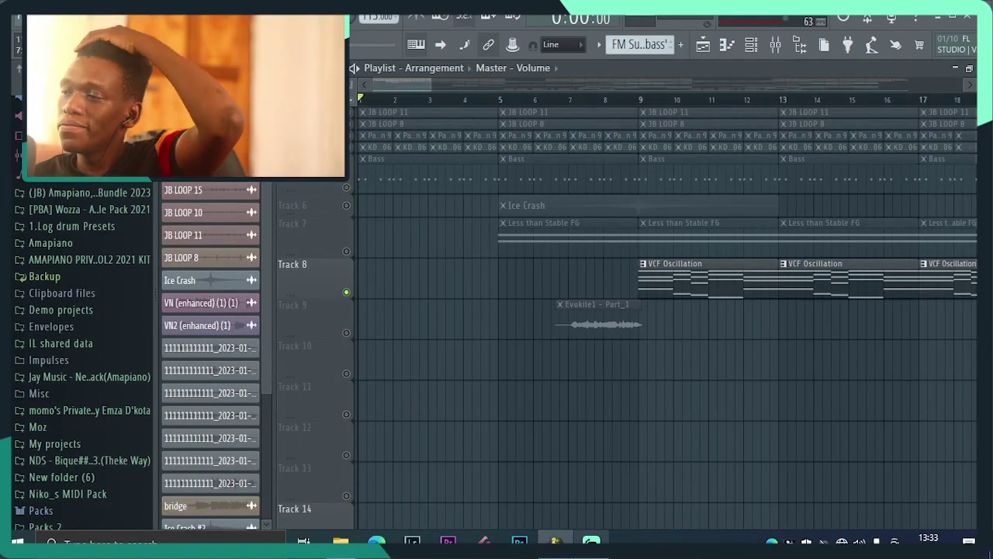
key(alt+Tab)
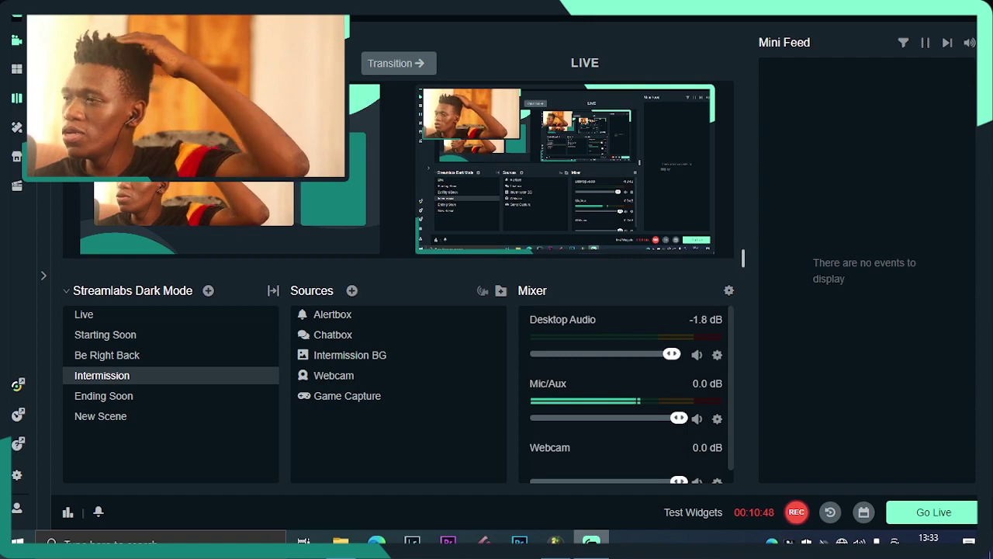
key(alt+Tab)
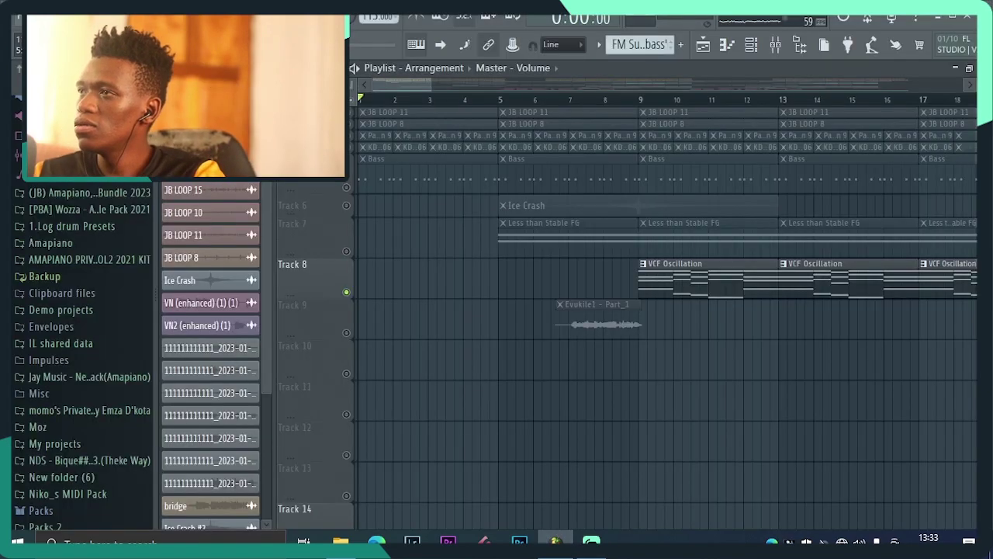
Look through the playlist arrangement down to the vocal tracks and place the playhead at about bar 34.
scroll(665, 310, down, 6)
scroll(666, 311, down, 3)
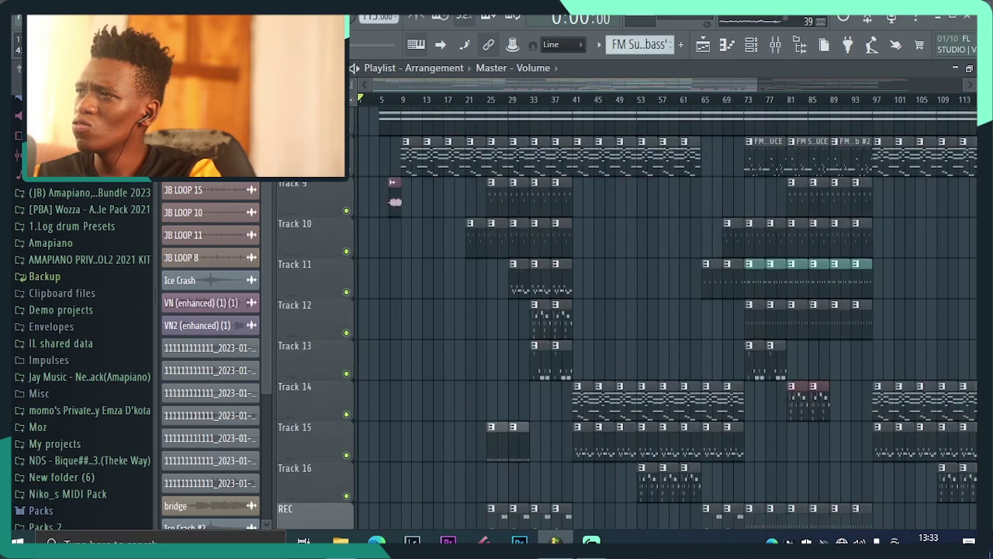
scroll(628, 310, up, 4)
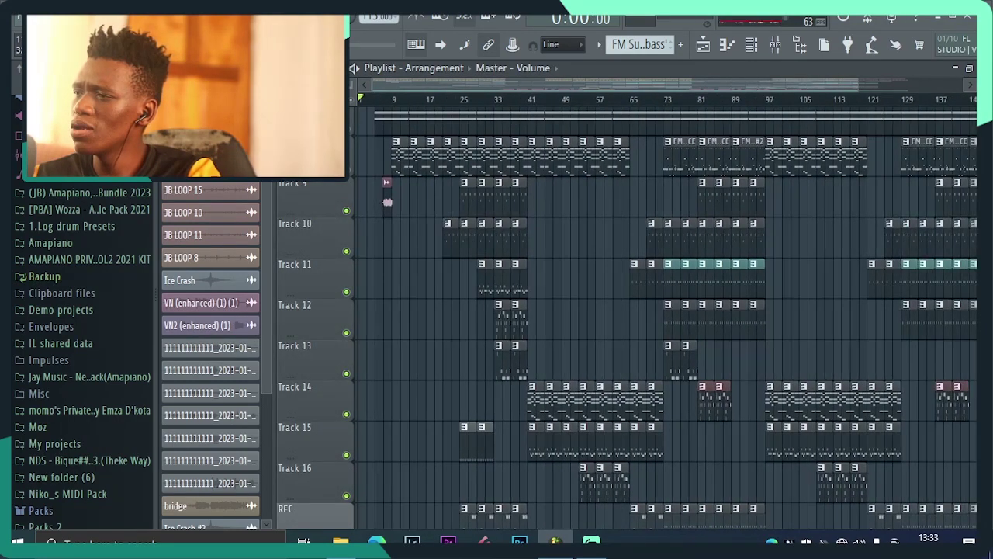
scroll(629, 310, down, 6)
scroll(666, 318, down, 2)
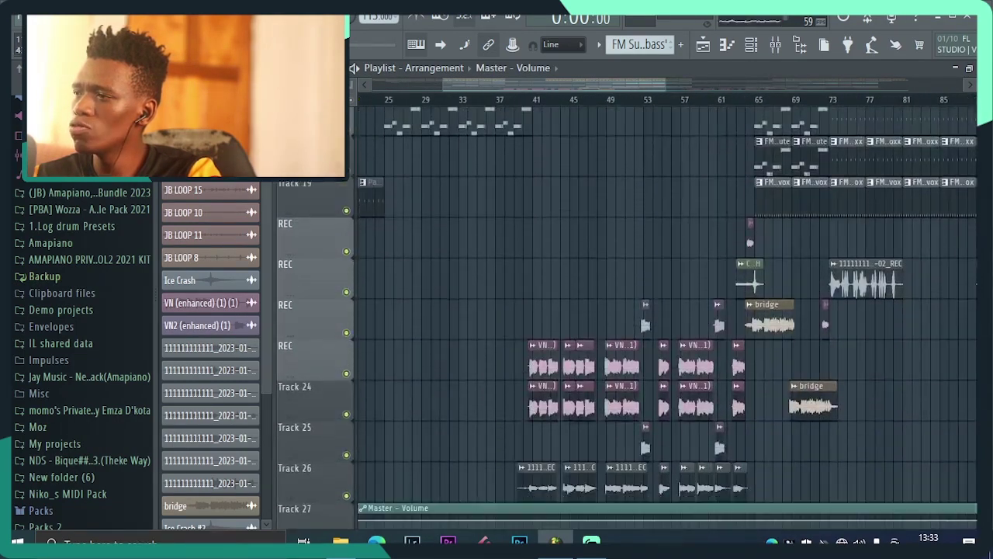
scroll(666, 319, up, 3)
click(477, 99)
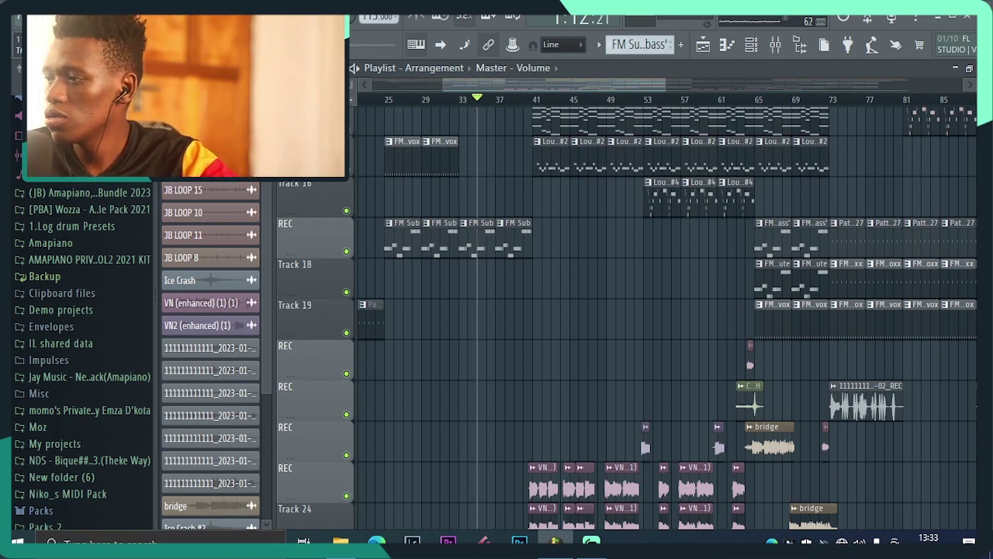
click(592, 541)
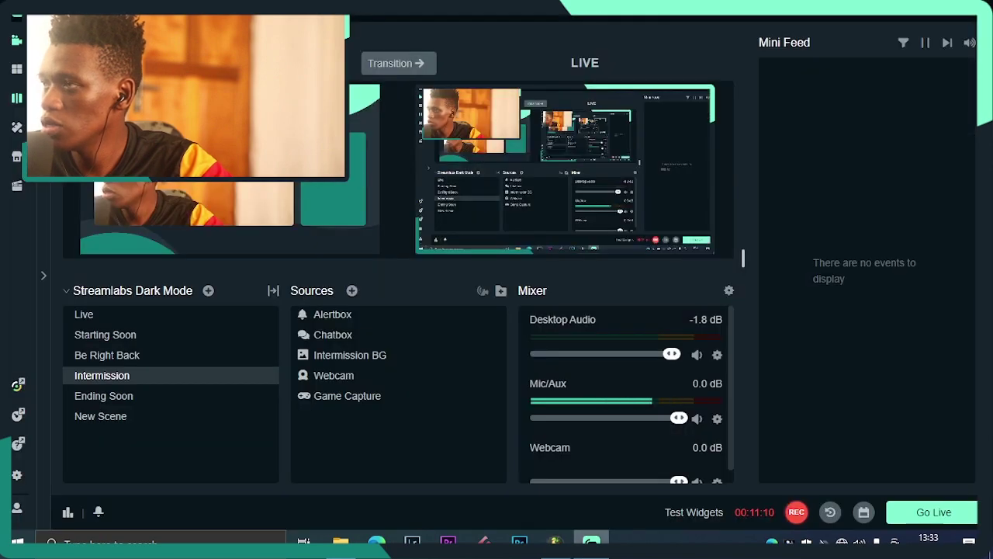
key(alt+Tab)
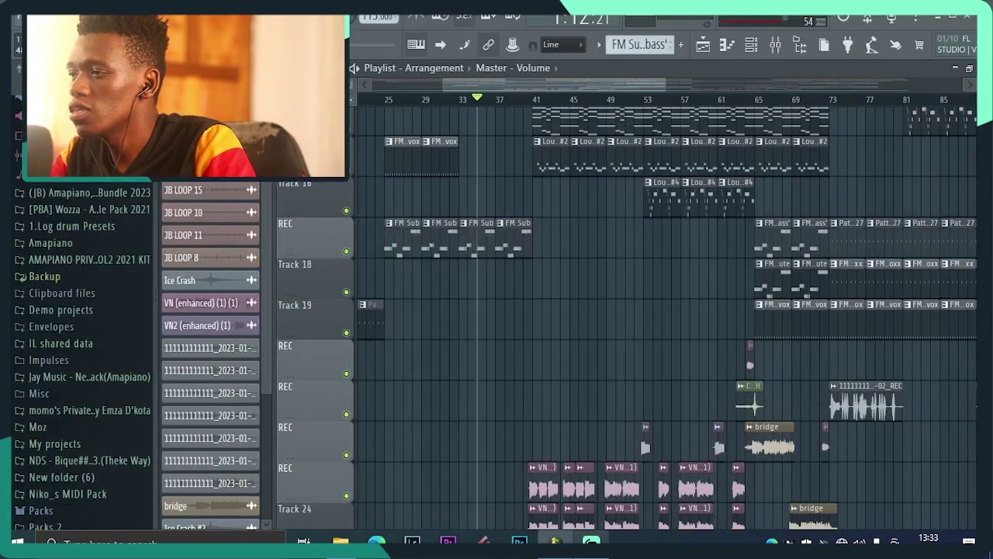
key(alt+Tab)
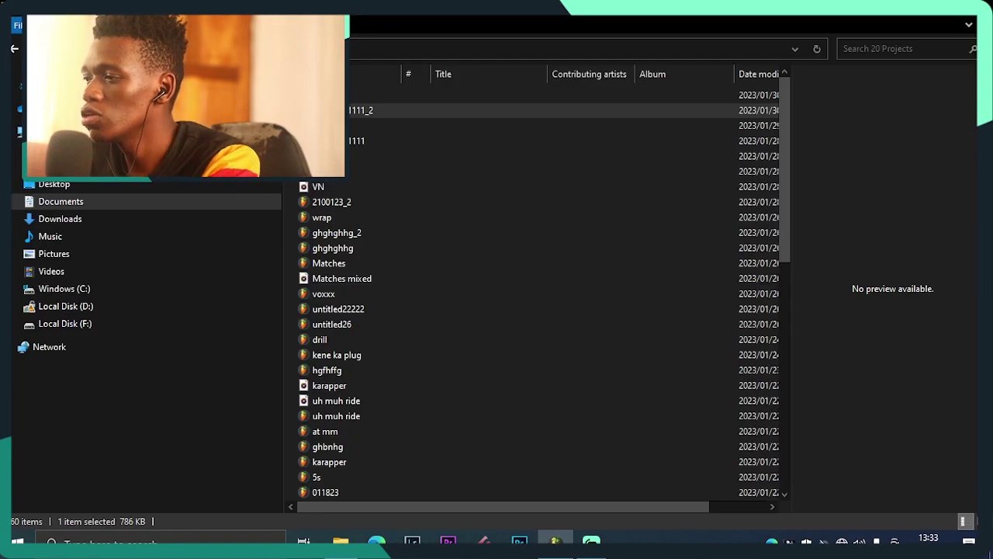
key(alt+Tab)
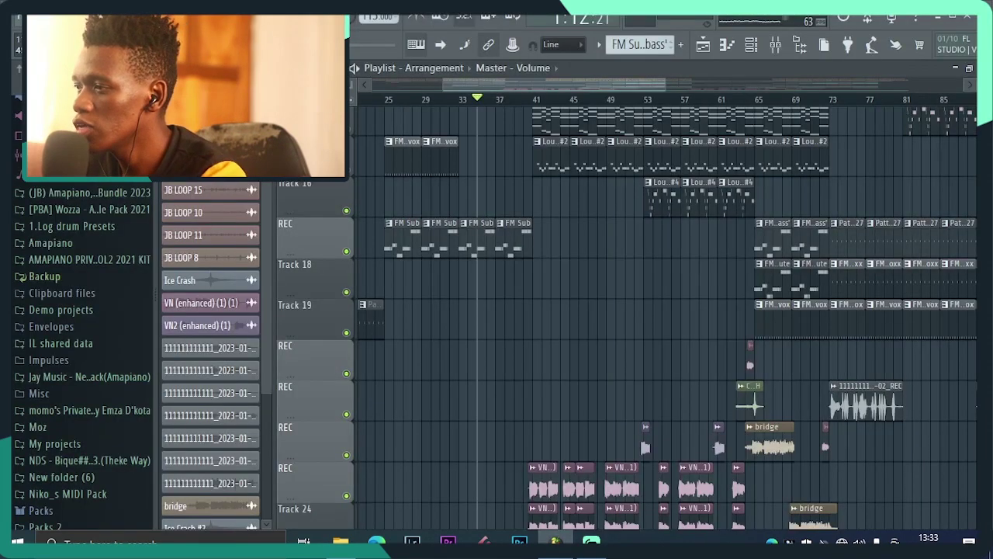
Open the settings of the VN (enhanced) (1) (1) audio clip and examine its effect chain in the mixer.
double_click(210, 302)
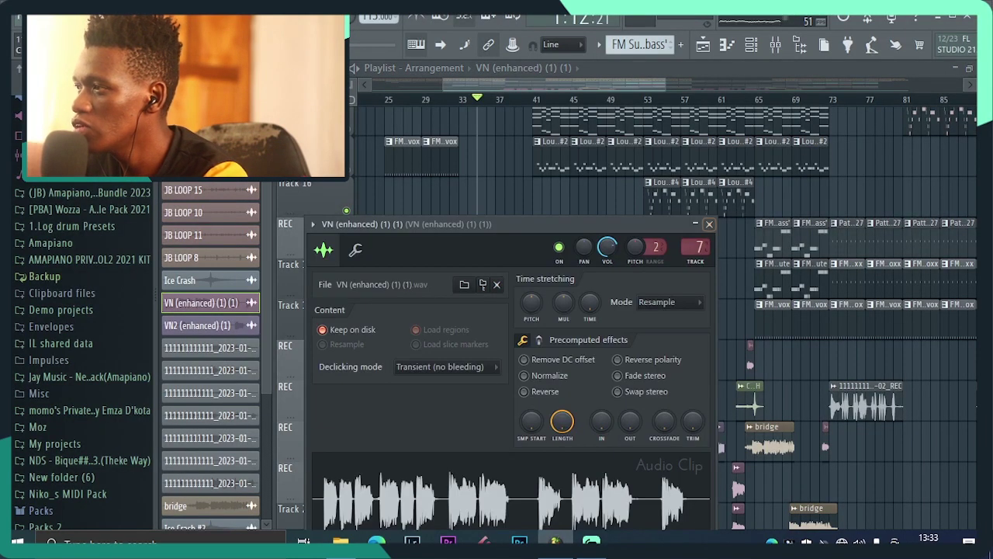
key(F9)
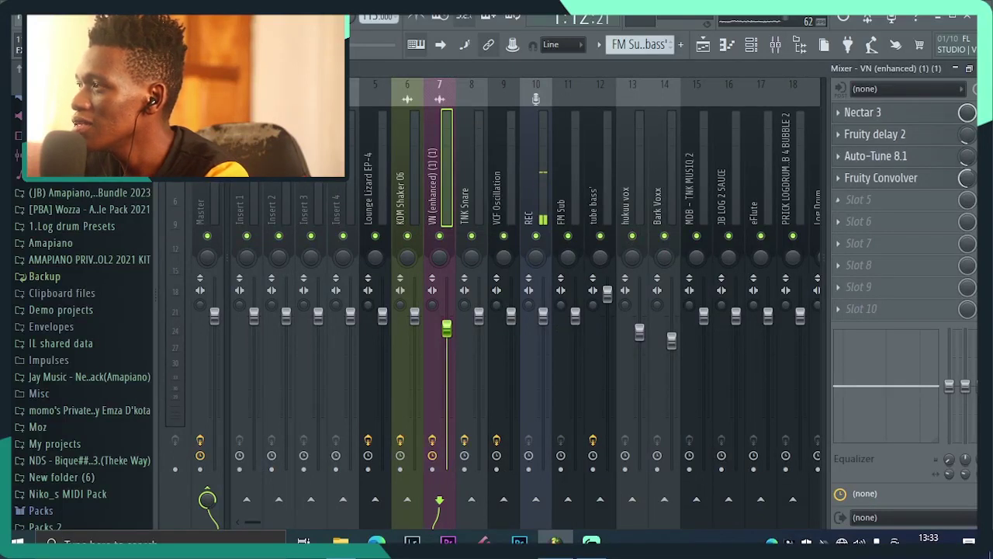
key(F9)
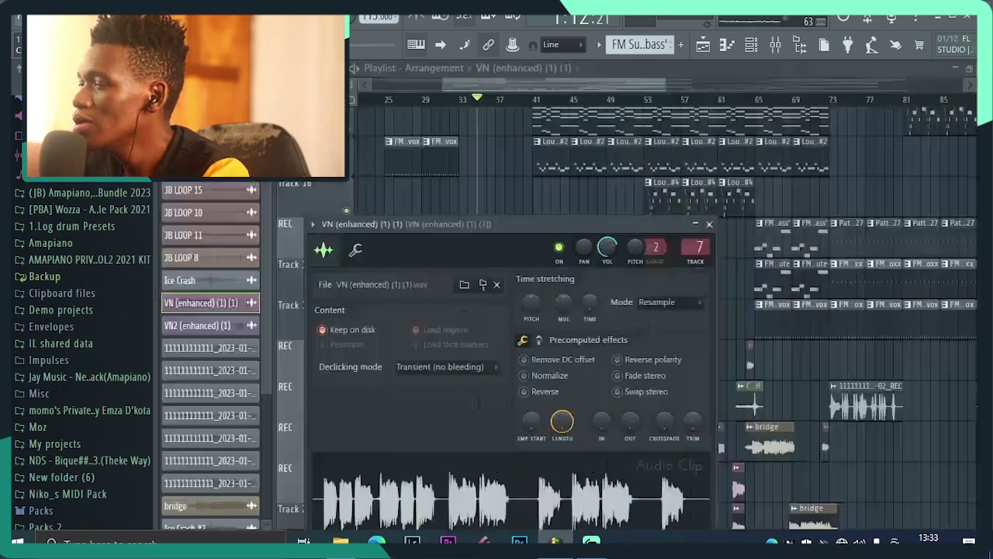
Close the audio clip settings, play the arrangement up to about bar 41 and choose Fast refresh for the performance display.
click(708, 223)
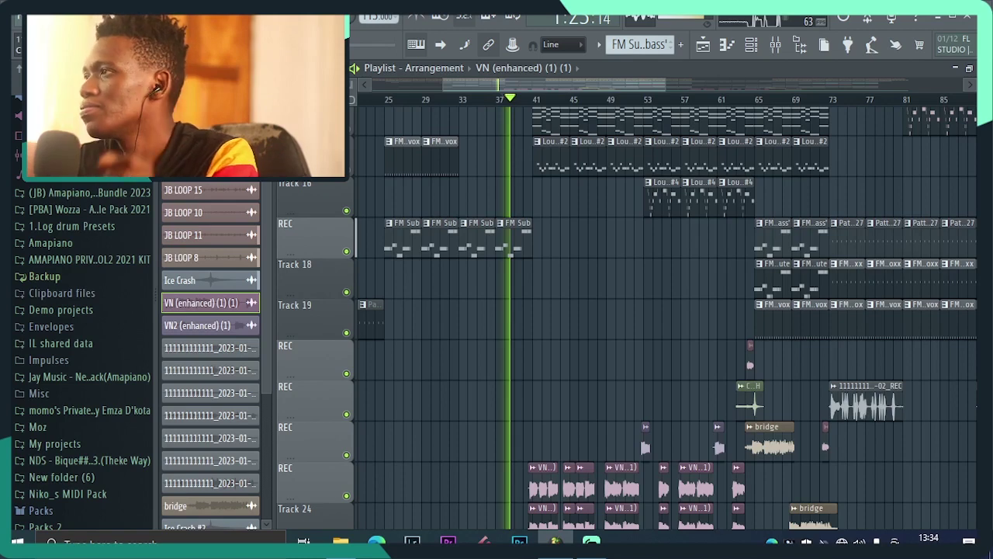
right_click(757, 19)
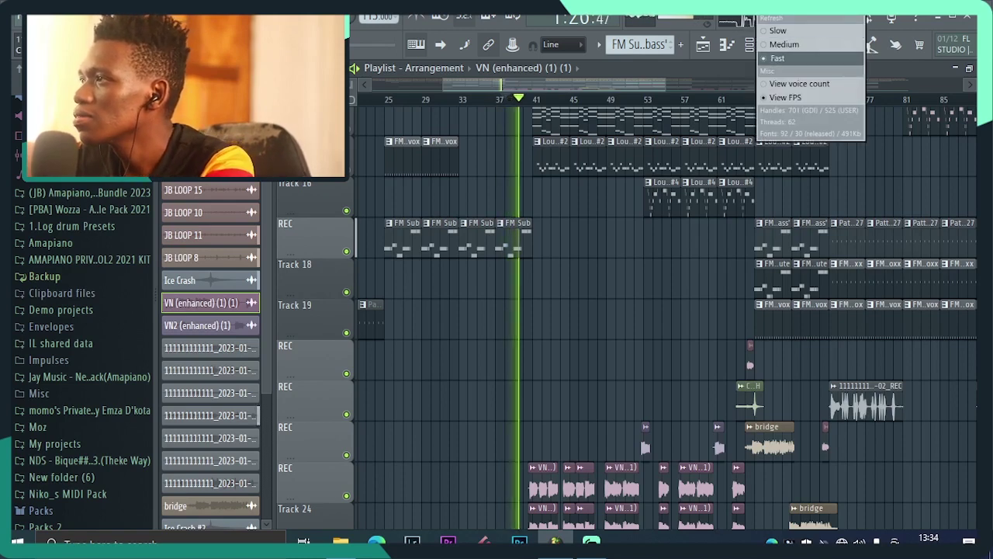
click(777, 58)
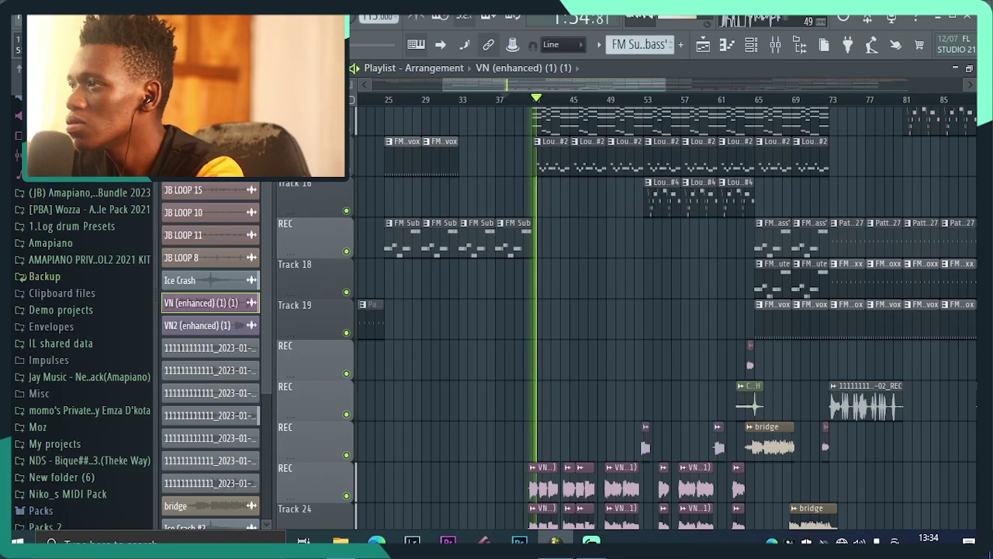
key(space)
Solo Track 7 in the playlist, then unmute Track 8, Track 14 and Track 15.
scroll(666, 318, up, 9)
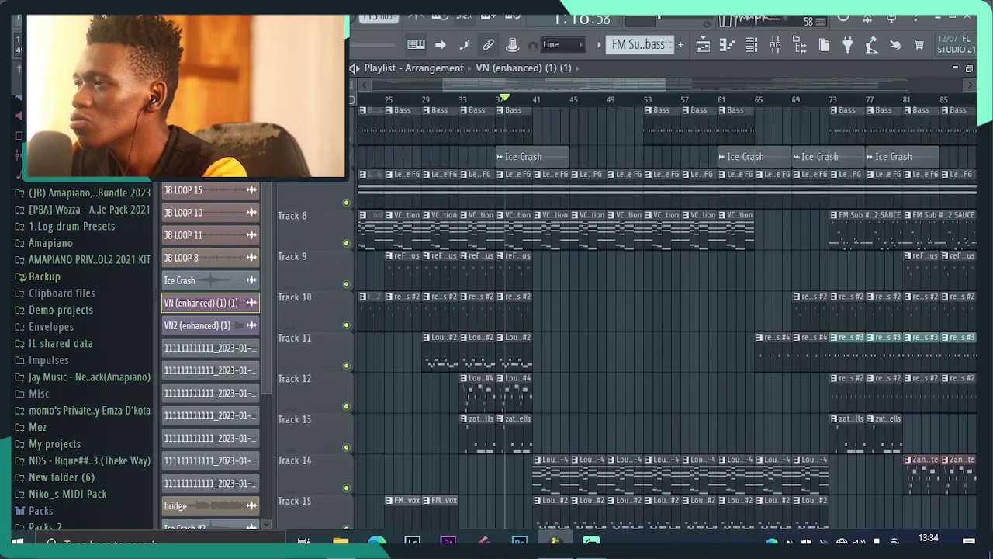
right_click(346, 211)
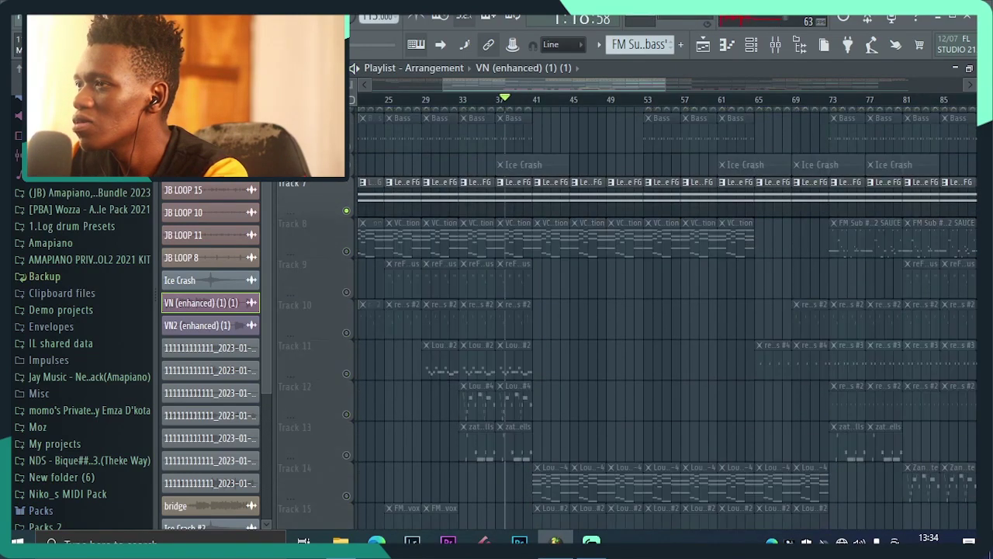
click(346, 252)
scroll(346, 252, down, 5)
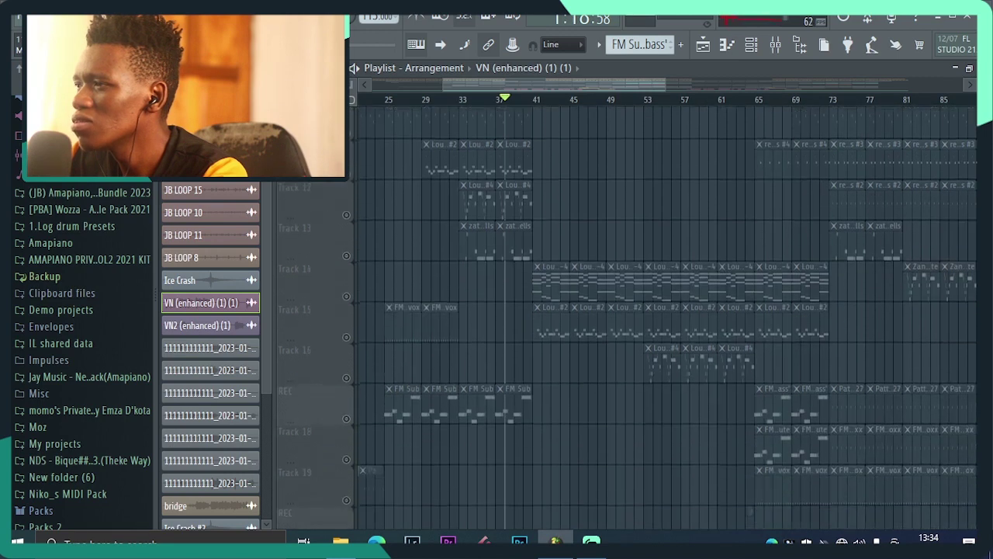
click(346, 291)
click(346, 332)
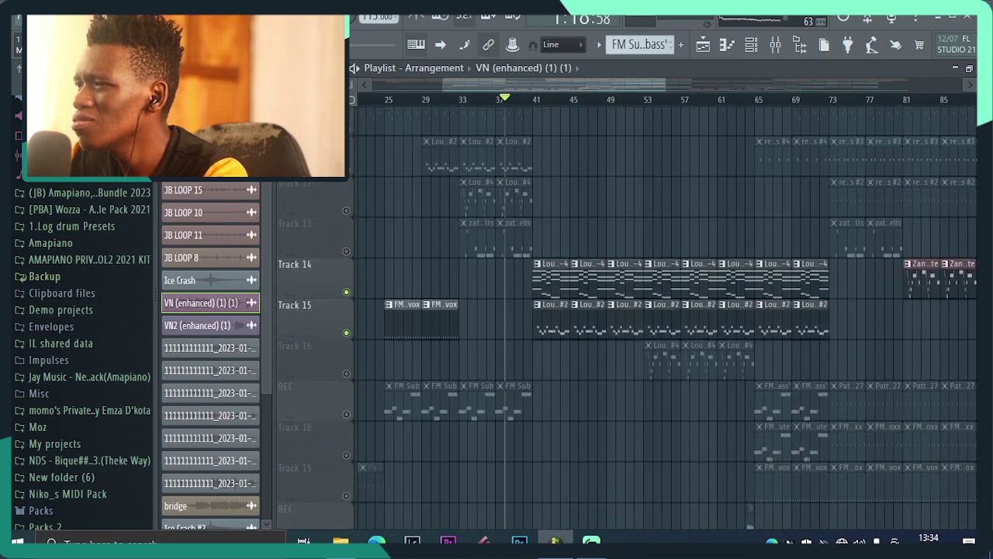
Unmute the two REC tracks with the bridge and VN (enhanced) vocal clips, plus Track 24 and Track 25.
scroll(346, 332, down, 4)
scroll(346, 332, down, 2)
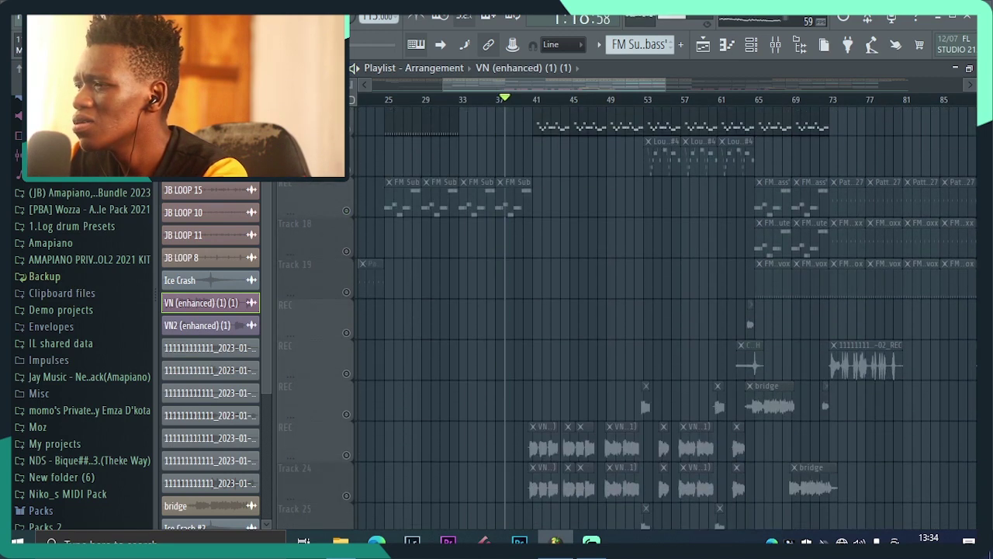
click(347, 455)
click(346, 495)
scroll(346, 495, down, 3)
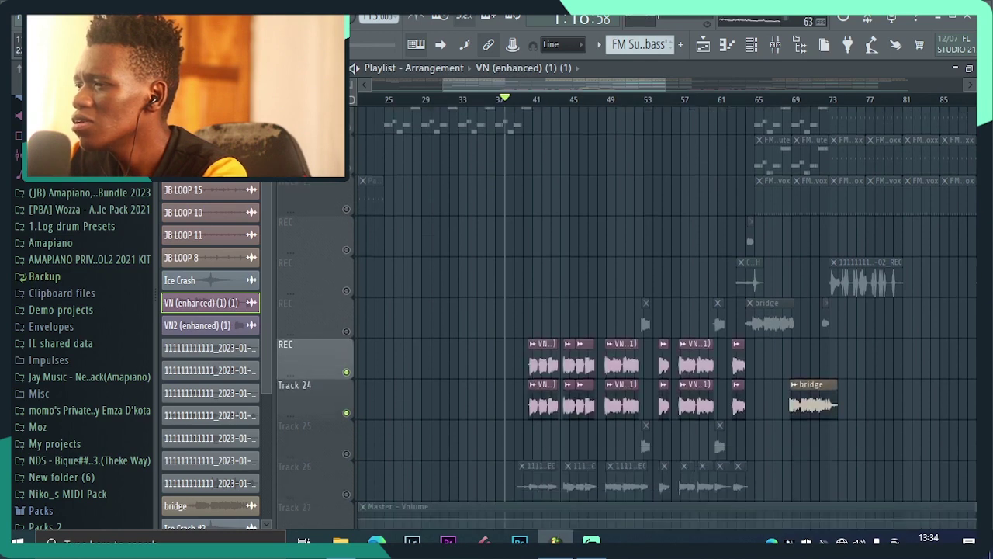
click(346, 414)
click(346, 291)
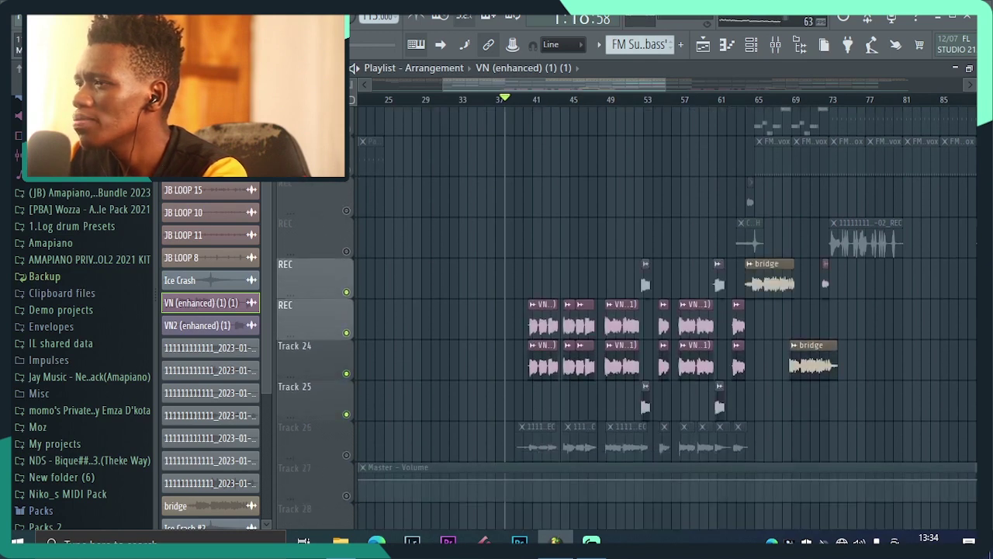
Unmute the REC track with the FM Sub patterns and Track 12, playing the arrangement from about bar 37.
scroll(346, 292, up, 7)
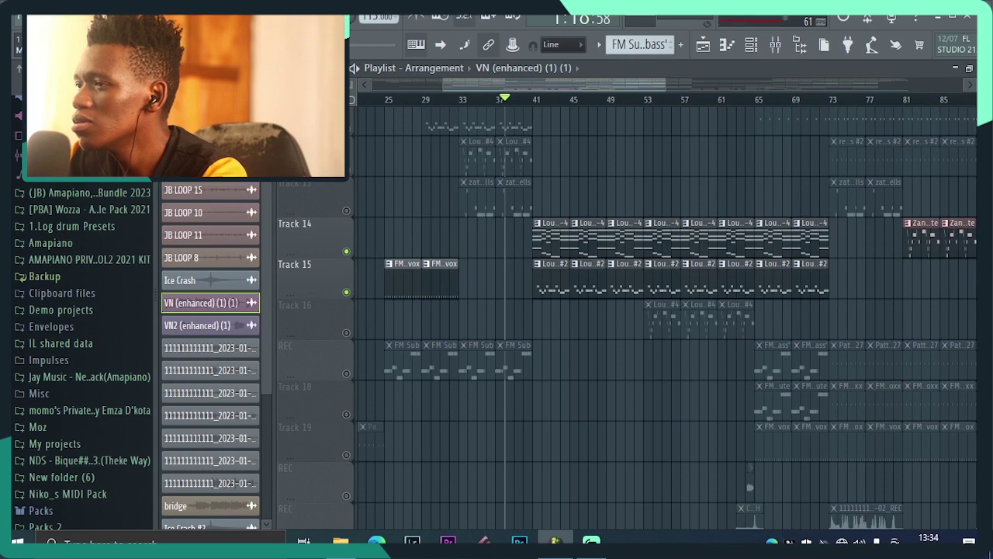
click(346, 373)
scroll(346, 374, up, 3)
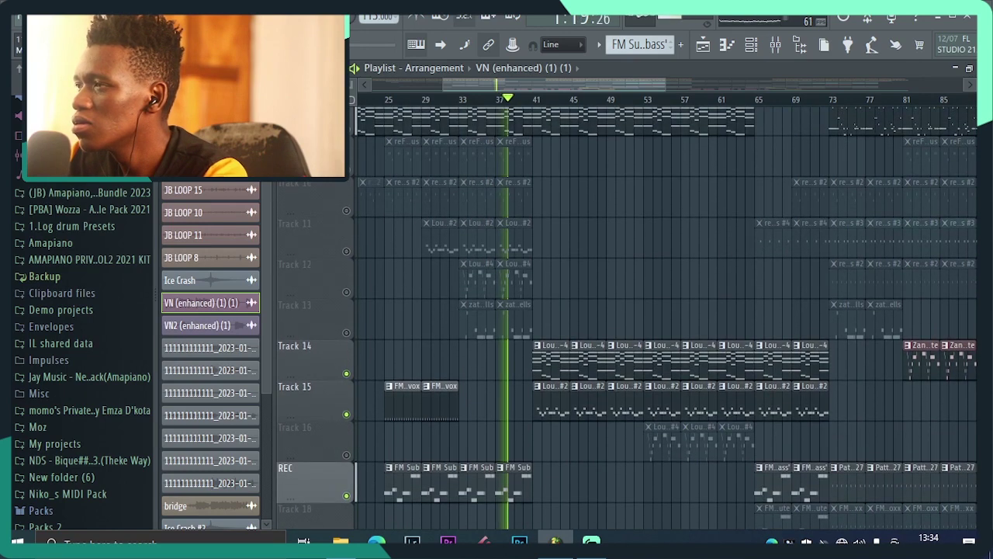
click(346, 292)
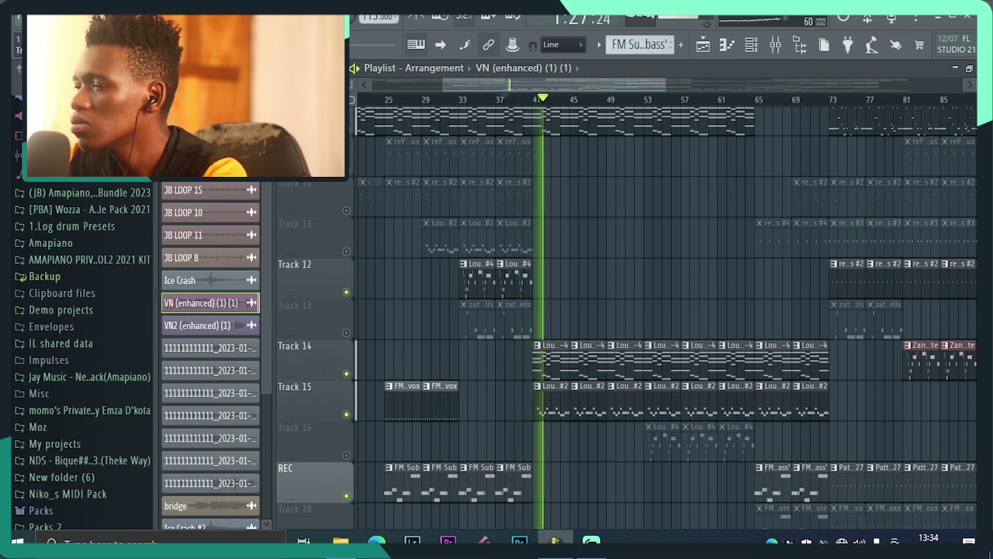
Follow the vocals during playback and unmute Track 18, Track 19 and the REC track with the clip at bar 73.
scroll(627, 318, down, 4)
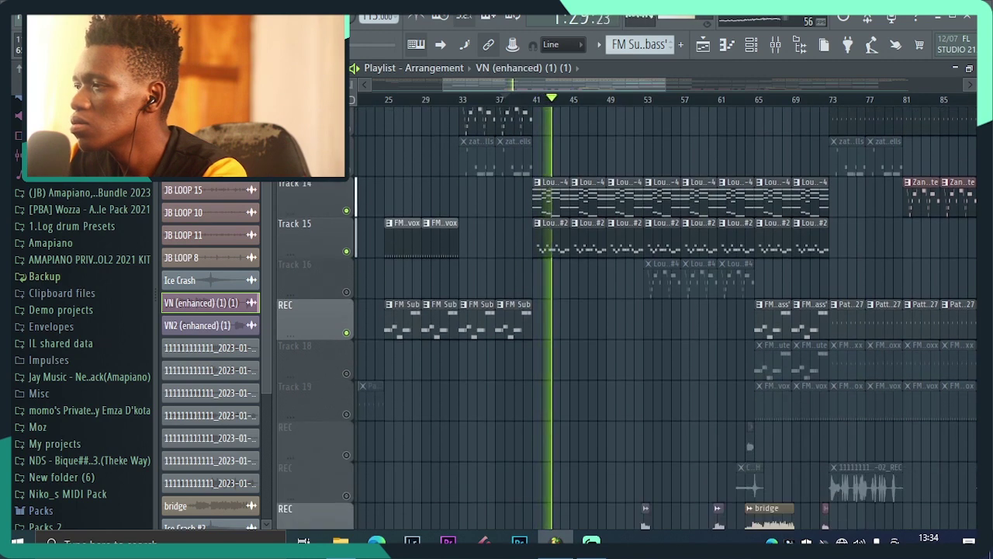
scroll(627, 319, down, 2)
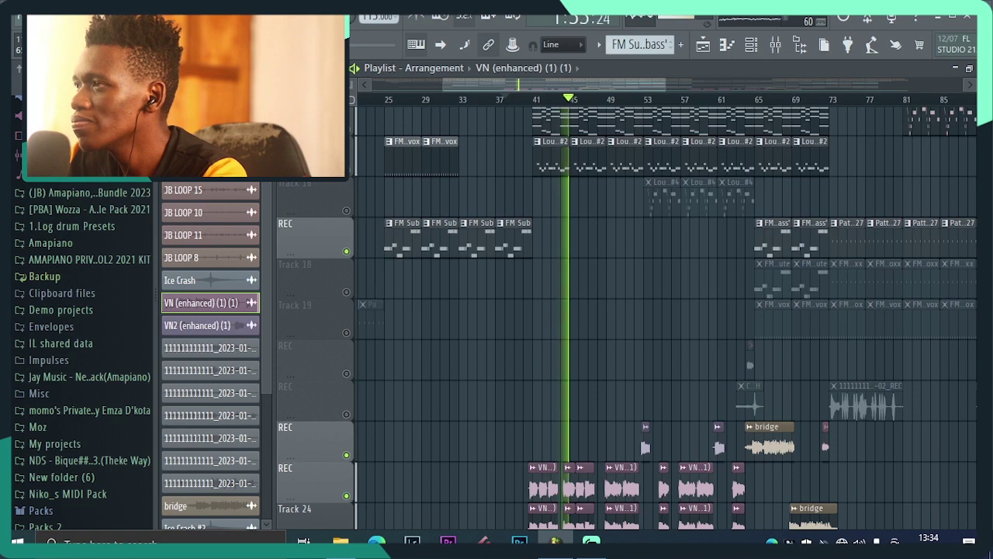
scroll(627, 318, down, 4)
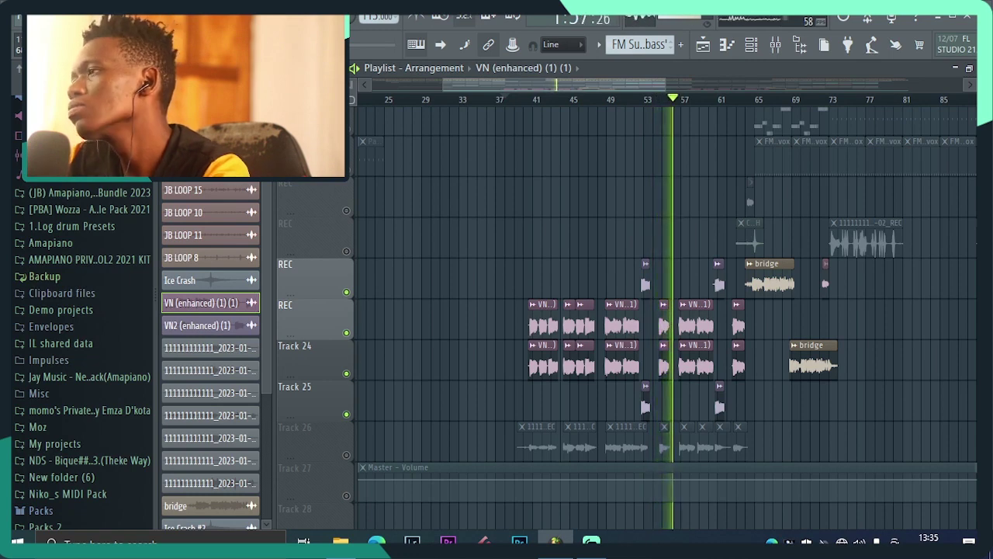
scroll(667, 310, up, 3)
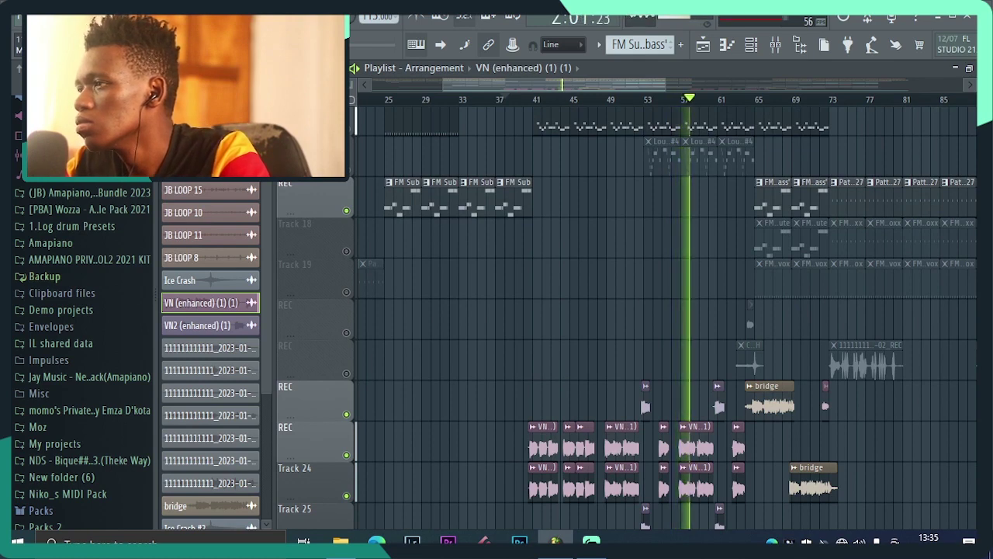
click(346, 250)
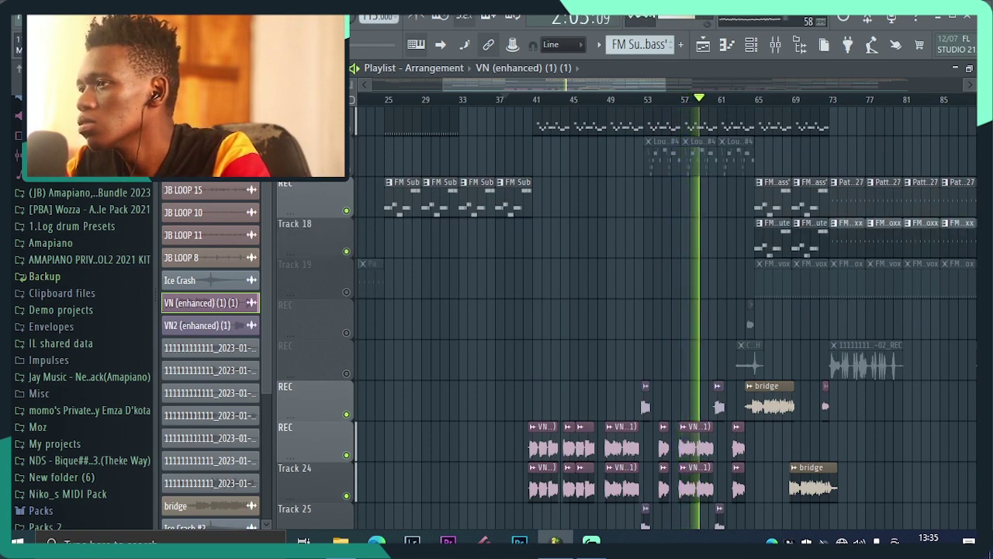
click(346, 292)
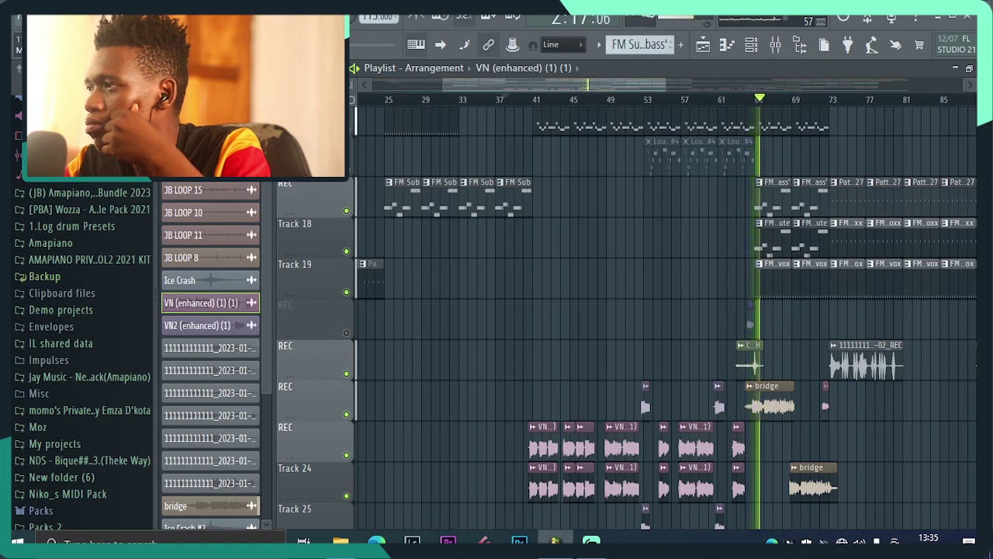
Stop playback and examine the full song arrangement, from the instrument tracks down to the vocal tracks.
scroll(627, 318, down, 5)
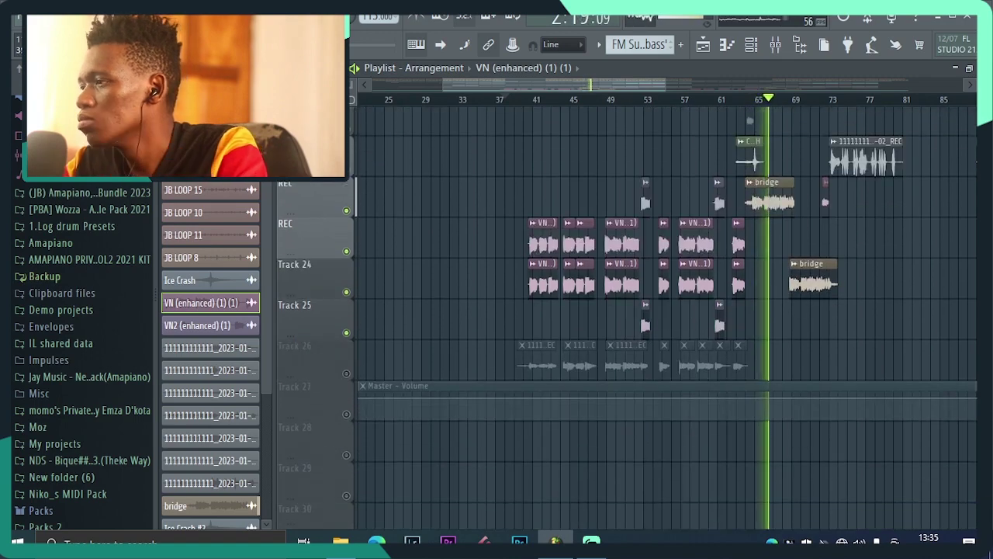
scroll(627, 318, up, 10)
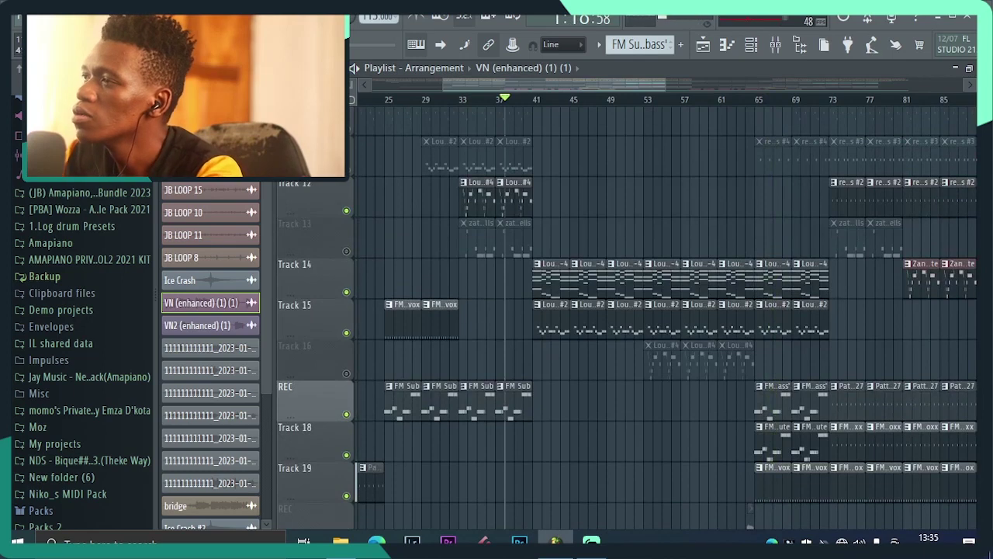
scroll(627, 318, up, 6)
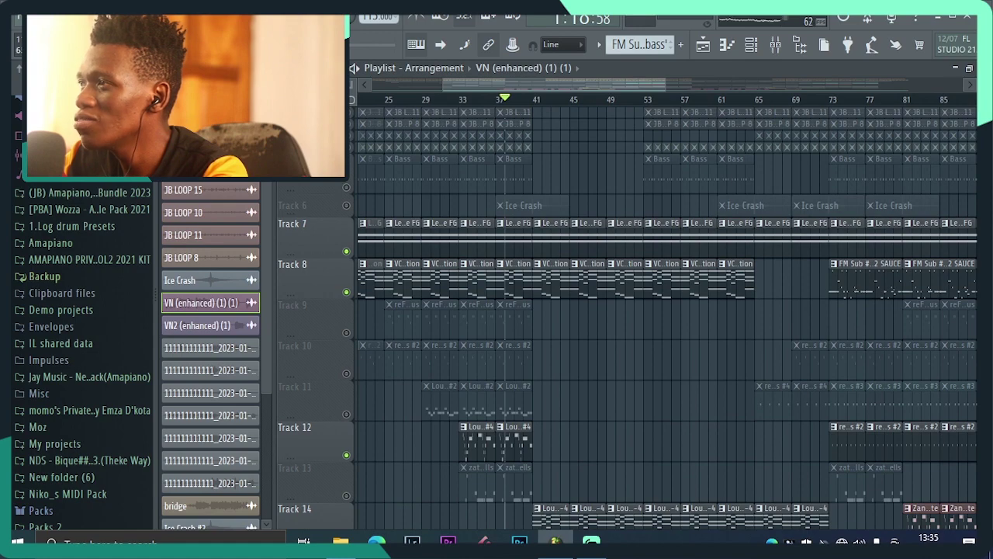
scroll(627, 319, down, 4)
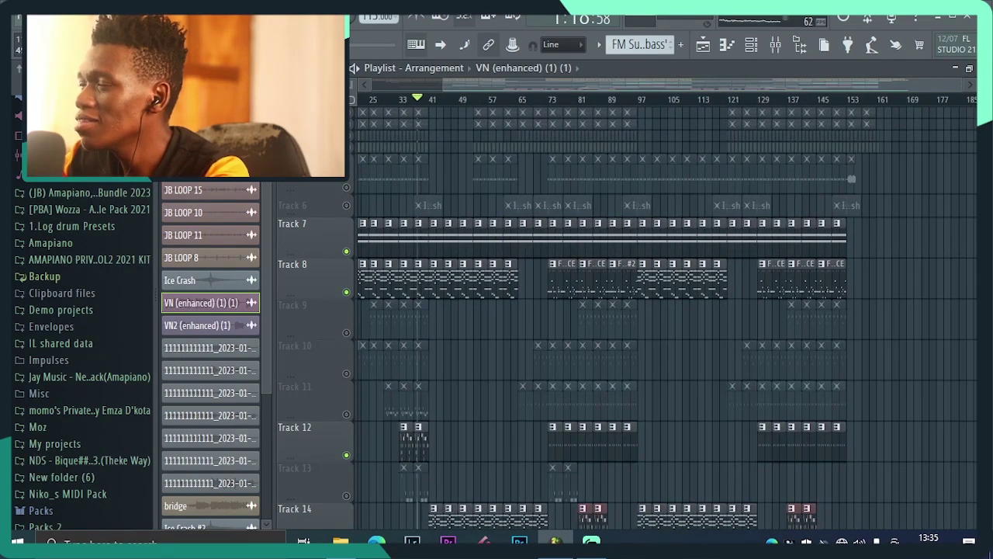
scroll(383, 324, left, 3)
scroll(383, 324, down, 4)
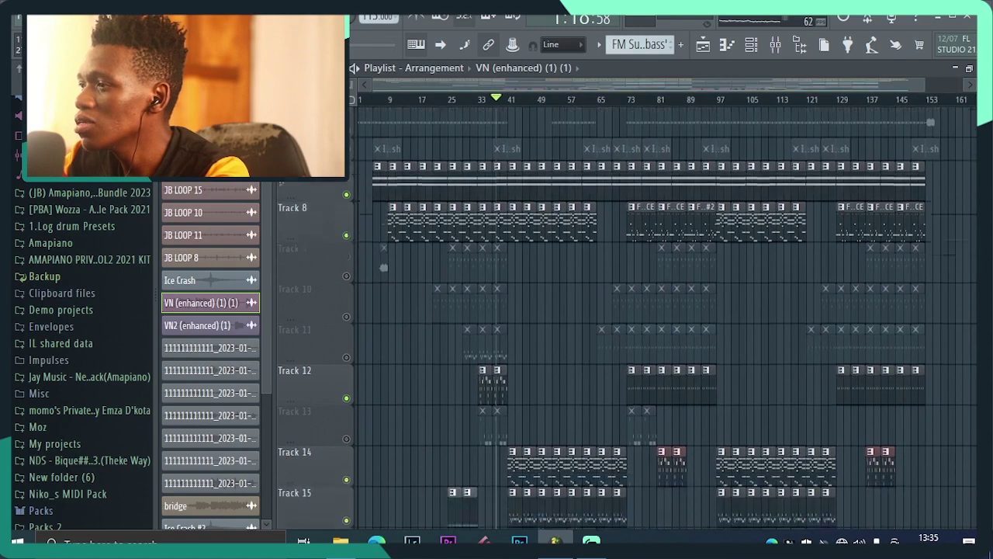
scroll(627, 318, down, 5)
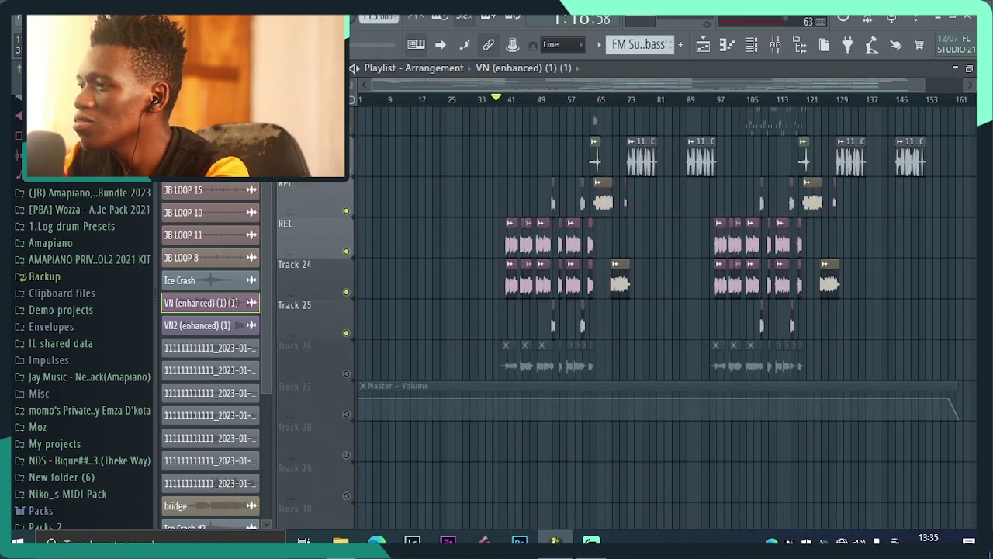
scroll(627, 318, up, 9)
scroll(667, 311, up, 8)
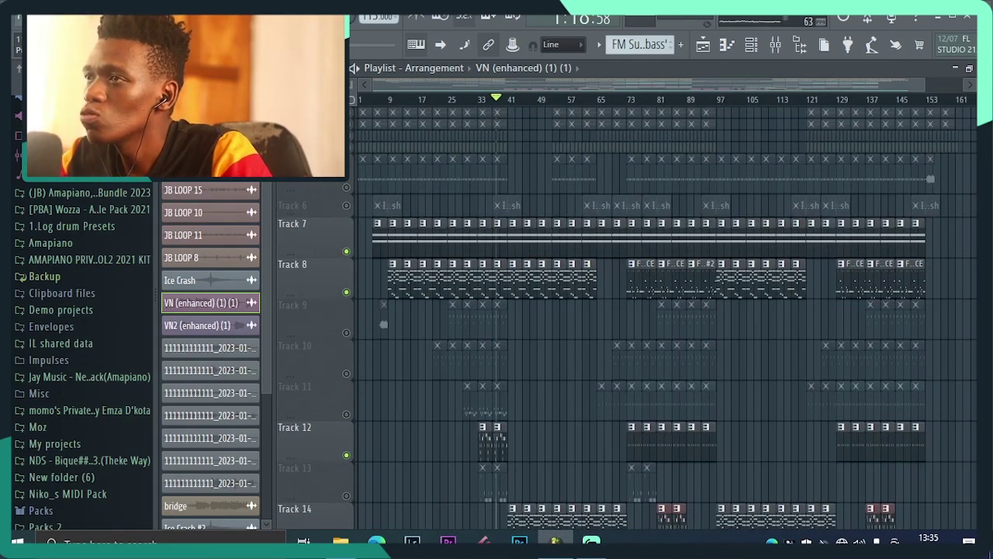
scroll(162, 457, up, 10)
scroll(667, 310, down, 12)
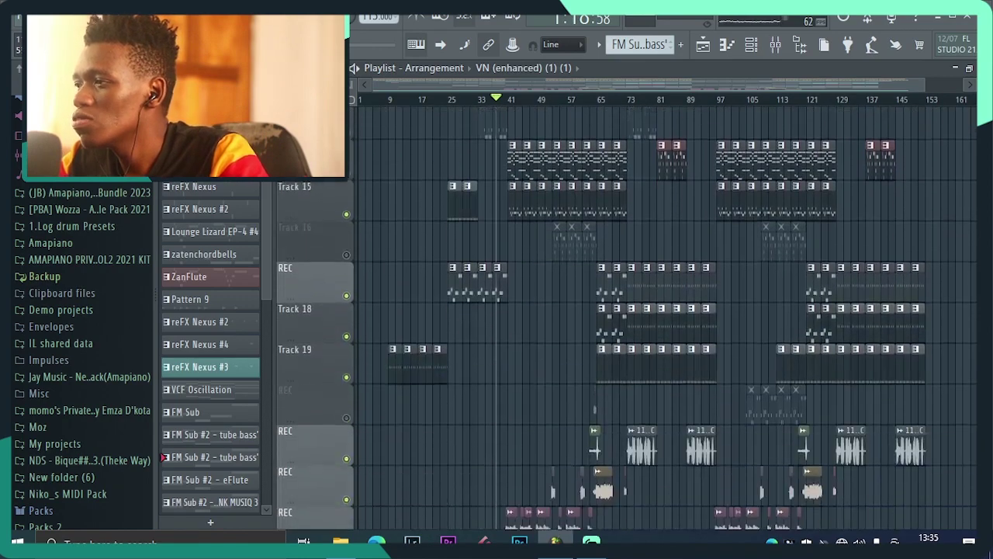
scroll(667, 310, down, 3)
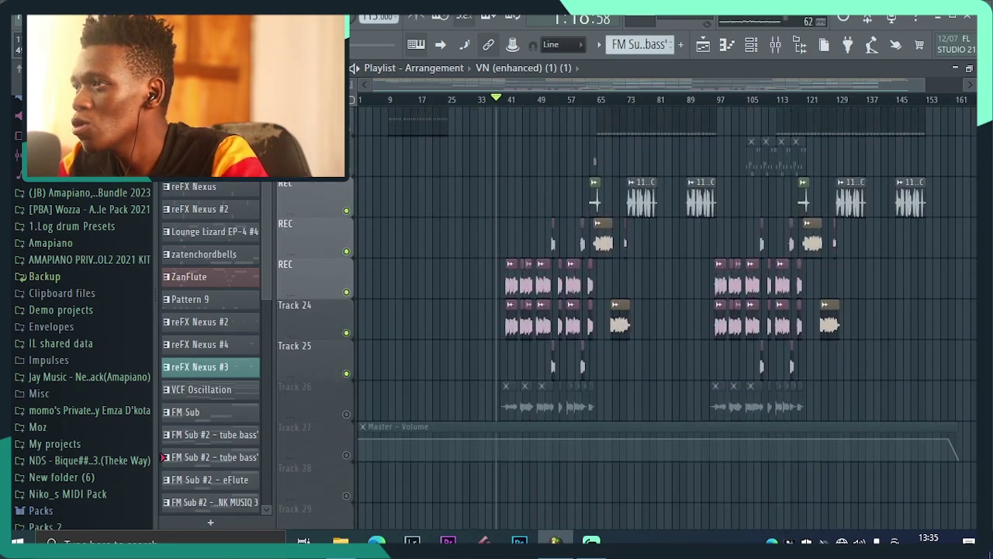
Compare the second half of the arrangement with the first, and return to the vocal tracks around bars 21 to 81.
drag(373, 85, 552, 84)
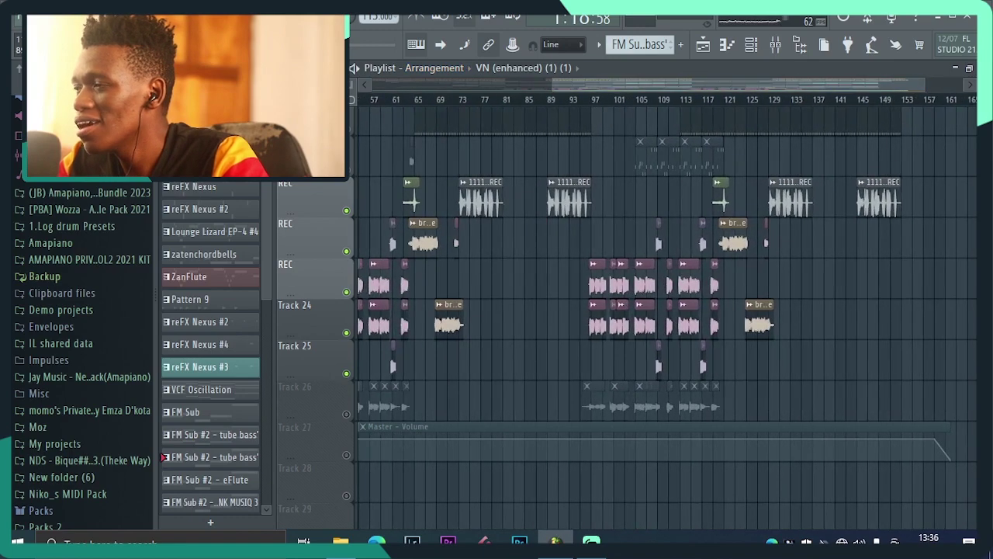
scroll(665, 318, up, 6)
scroll(666, 310, up, 4)
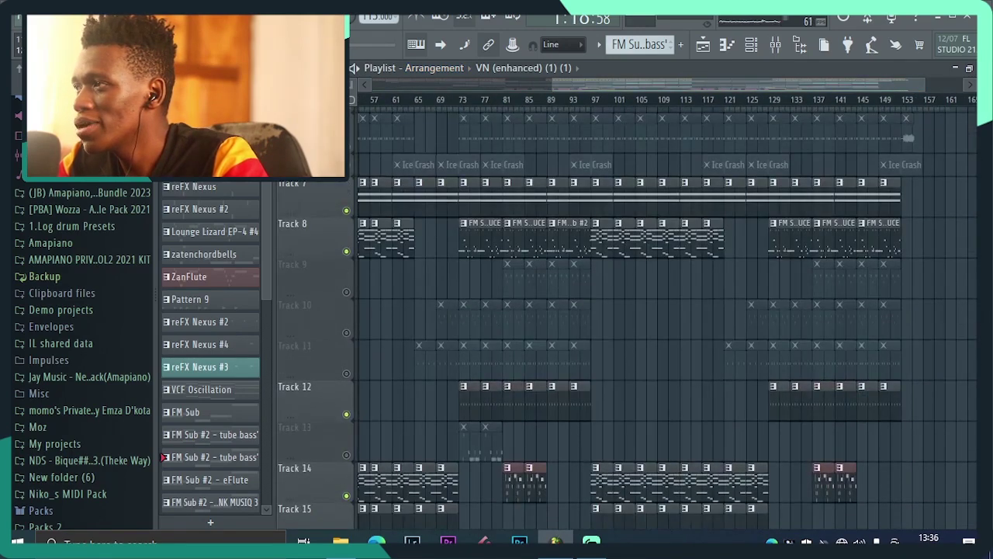
drag(665, 84, 491, 85)
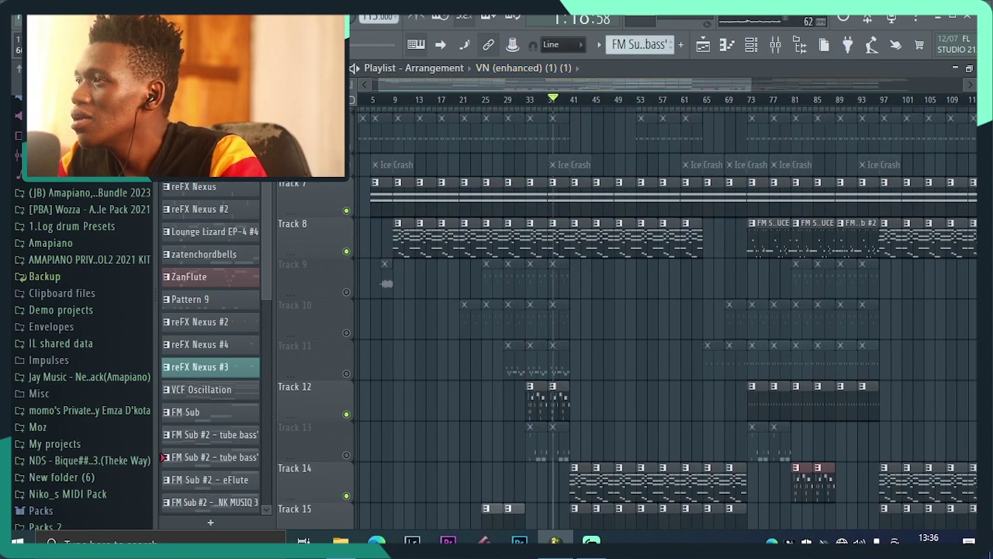
scroll(555, 310, up, 2)
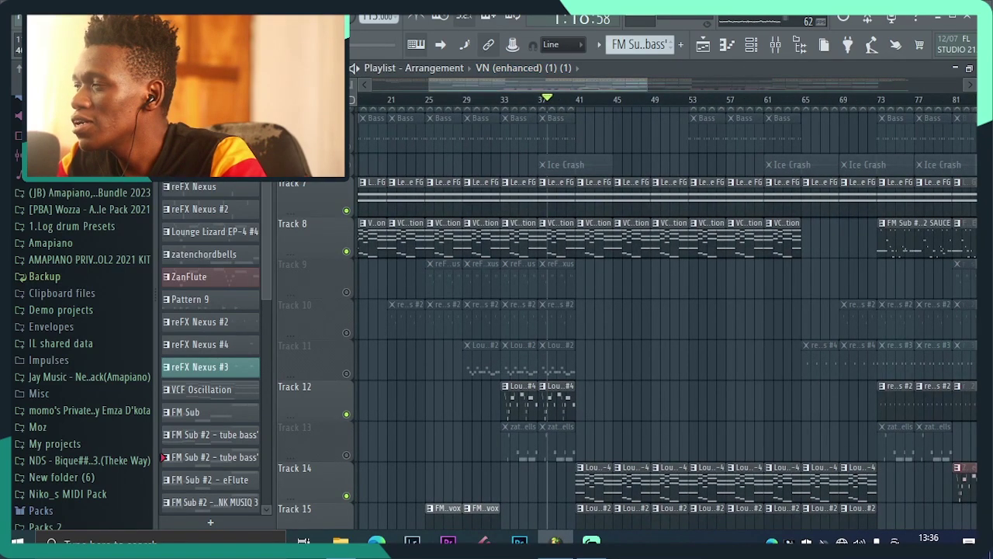
scroll(666, 318, down, 6)
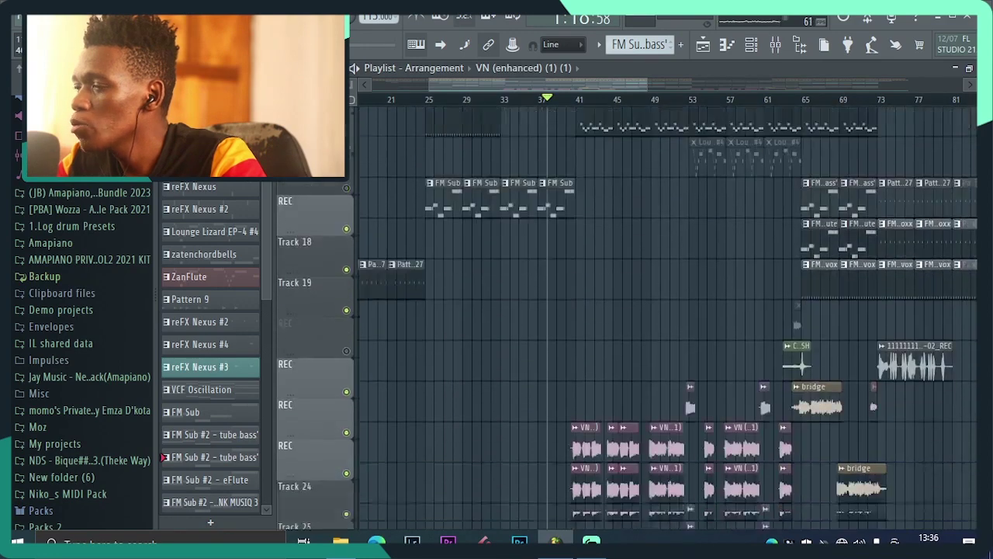
scroll(666, 318, down, 2)
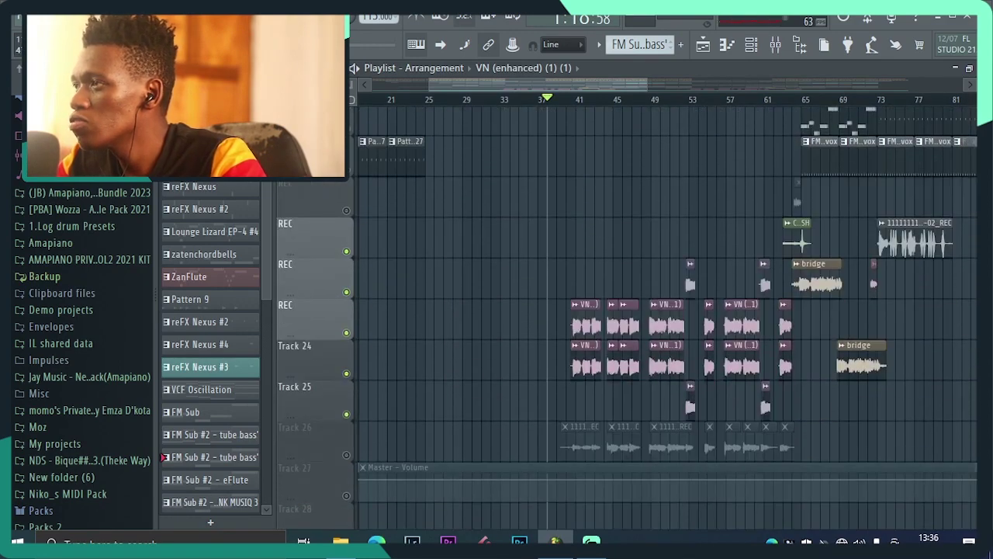
Inspect the doubled VN (enhanced) (1) (1) vocal clips up close around bars 37 to 52 and place the playhead at bar 40.
drag(430, 84, 491, 83)
drag(648, 80, 545, 81)
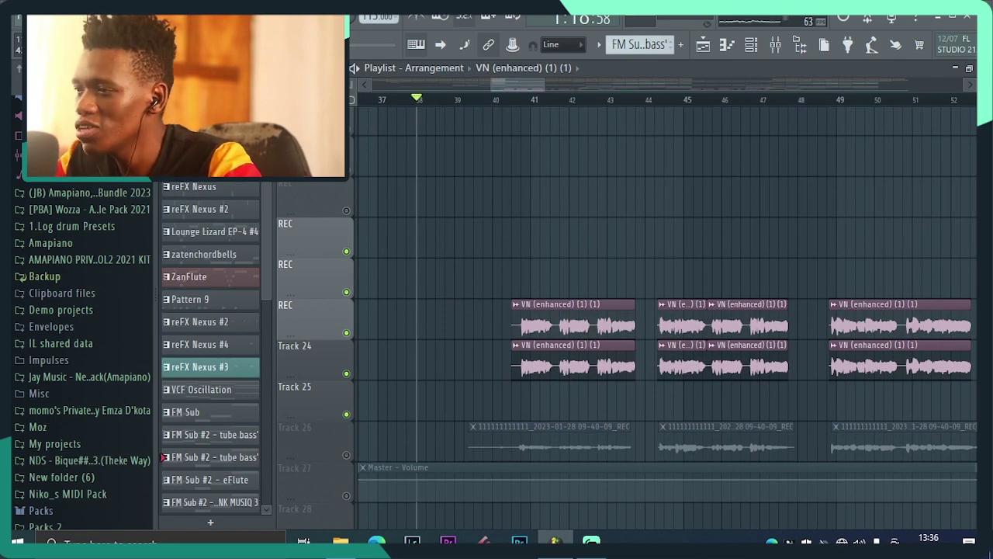
click(493, 99)
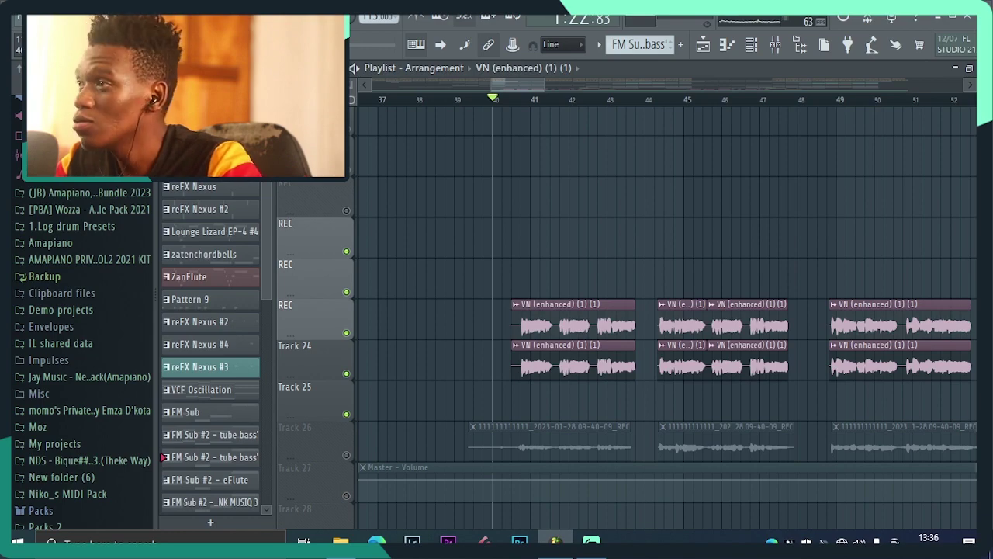
View the vocal tracks from bar 41 to the end of the song, then switch to the Streamlabs window.
drag(543, 85, 924, 85)
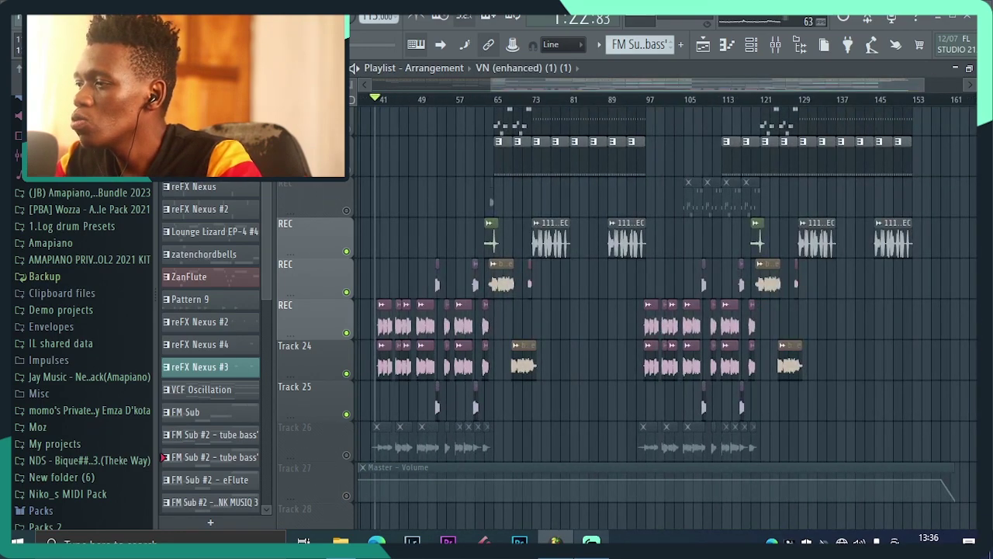
click(592, 541)
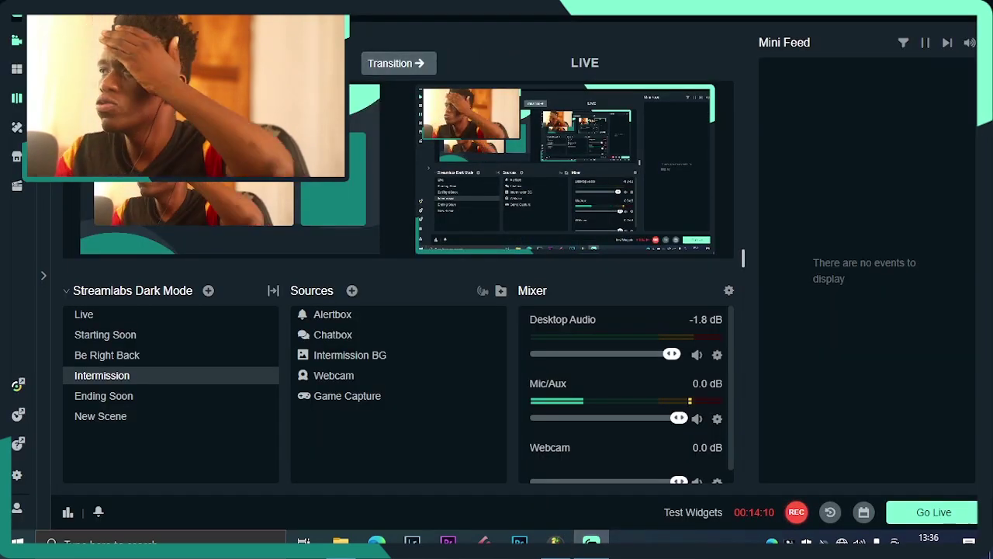